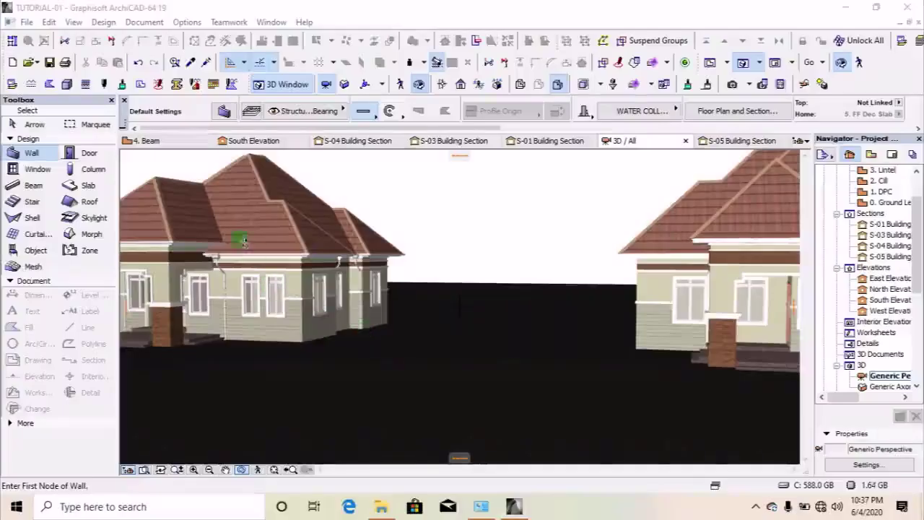
- Orbit the 3D perspective to inspect both houses' roof eaves, gutter corner and downpipe
scroll(205, 225, up, 2)
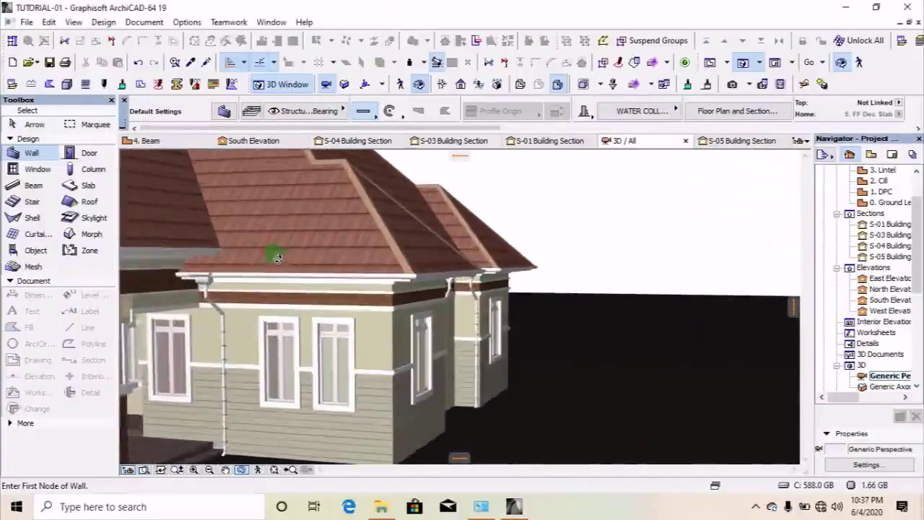
scroll(277, 257, up, 5)
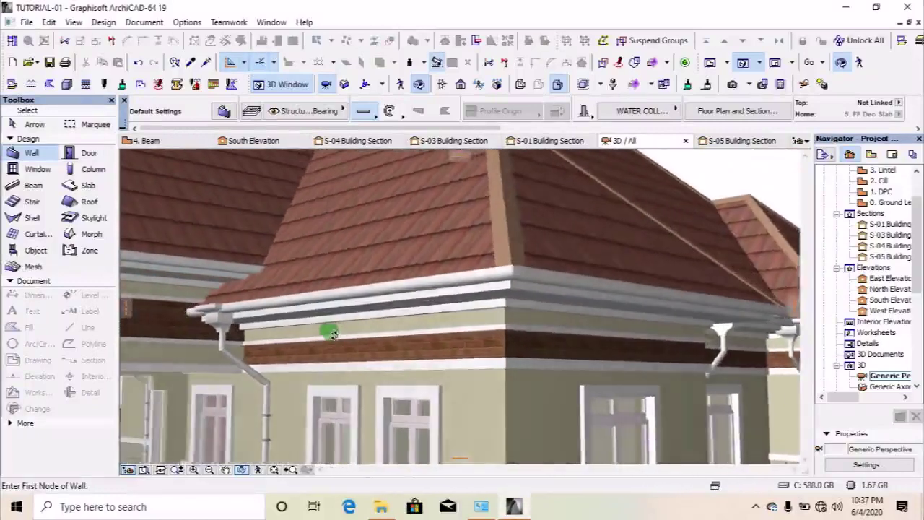
shift+middle_drag(331, 334, 300, 333)
scroll(283, 272, up, 5)
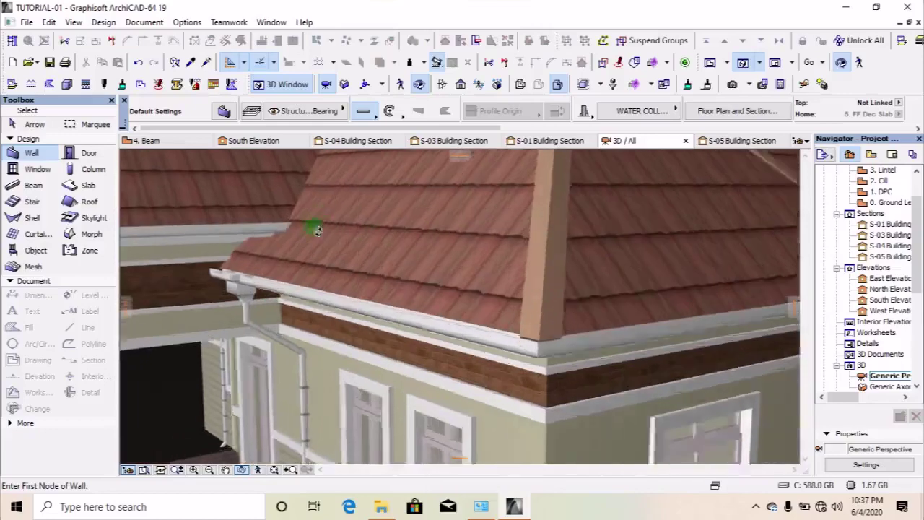
shift+middle_drag(318, 308, 376, 385)
scroll(405, 347, down, 3)
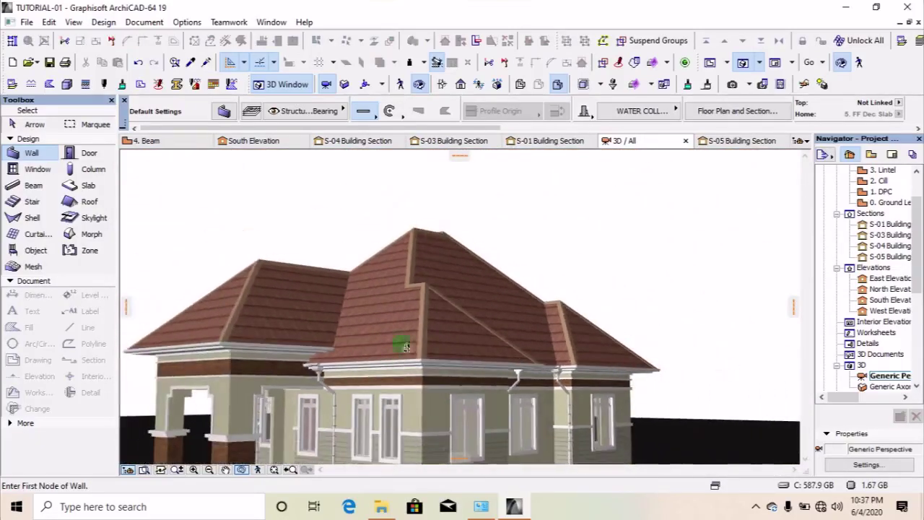
shift+middle_drag(395, 349, 557, 356)
scroll(347, 309, down, 5)
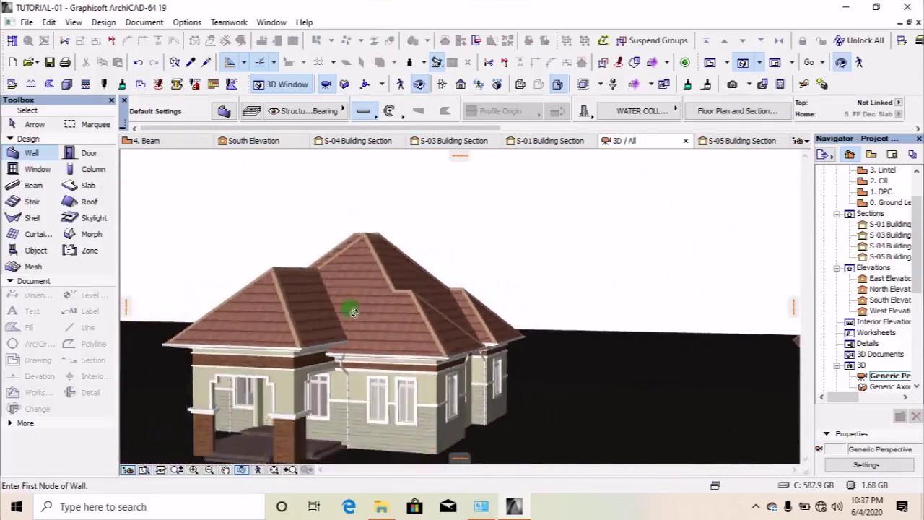
scroll(676, 361, up, 3)
scroll(676, 361, up, 5)
shift+middle_drag(782, 402, 674, 390)
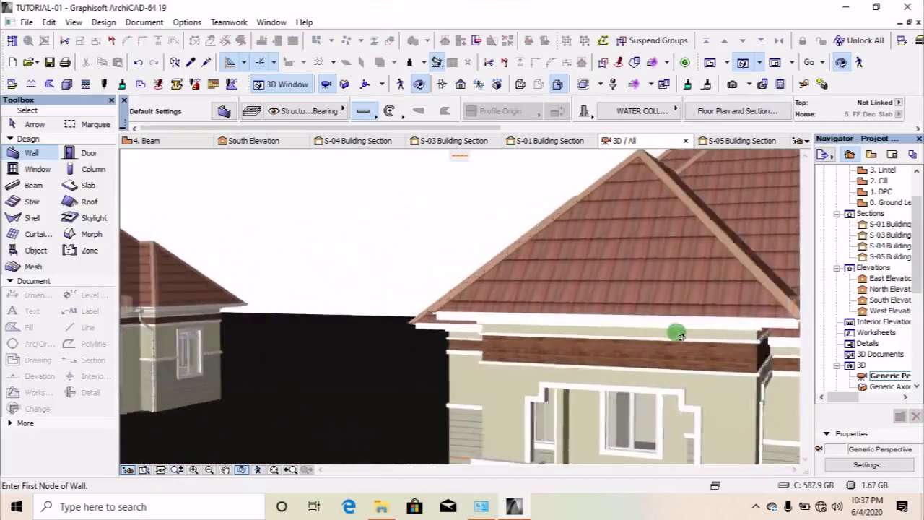
scroll(631, 313, down, 2)
shift+middle_drag(630, 314, 596, 321)
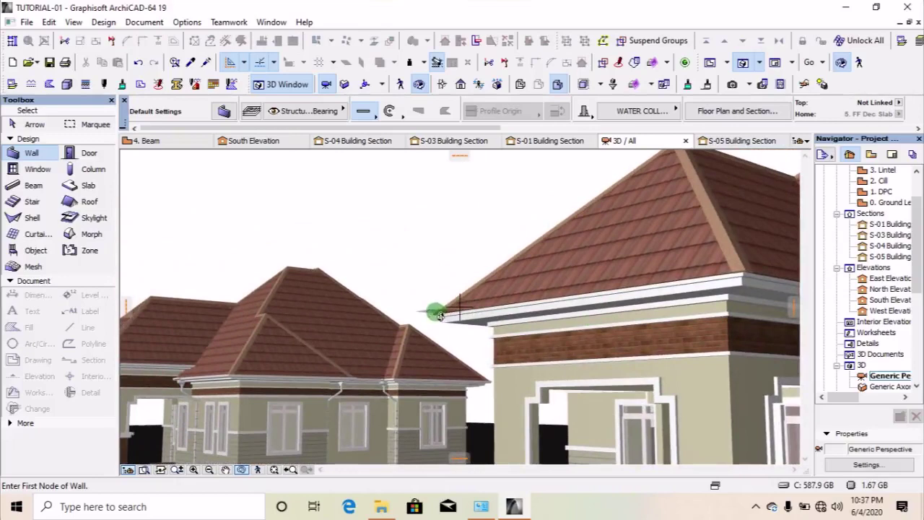
mouse_move(453, 312)
shift+middle_down()
mouse_move(490, 312)
mouse_move(460, 306)
shift+middle_up()
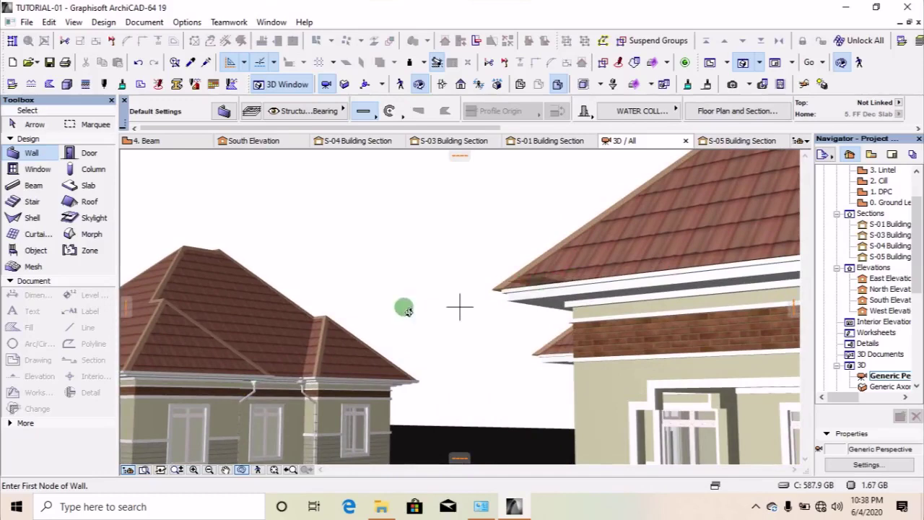
scroll(238, 382, up, 5)
scroll(412, 295, up, 3)
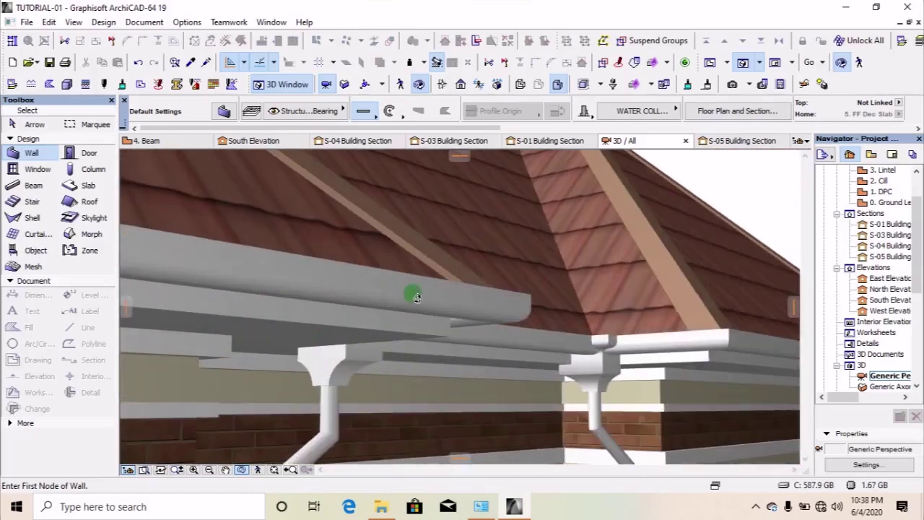
scroll(480, 307, up, 3)
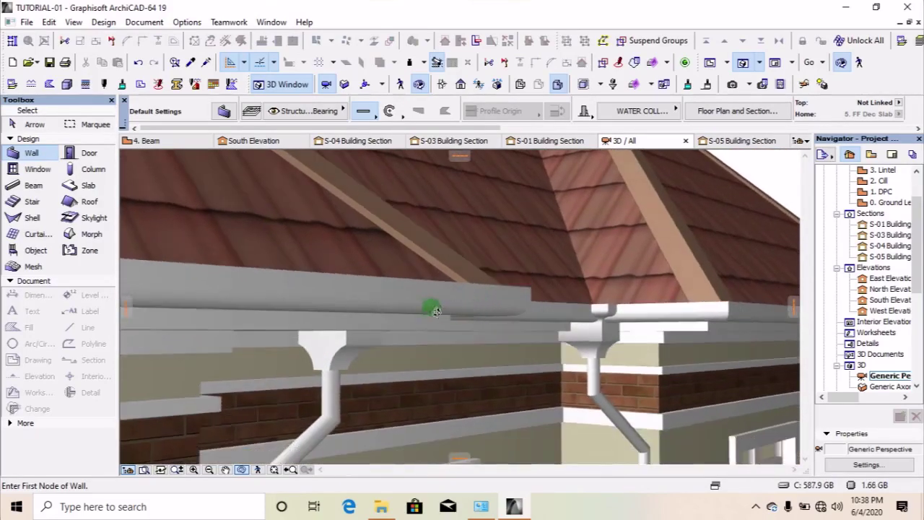
scroll(368, 320, down, 10)
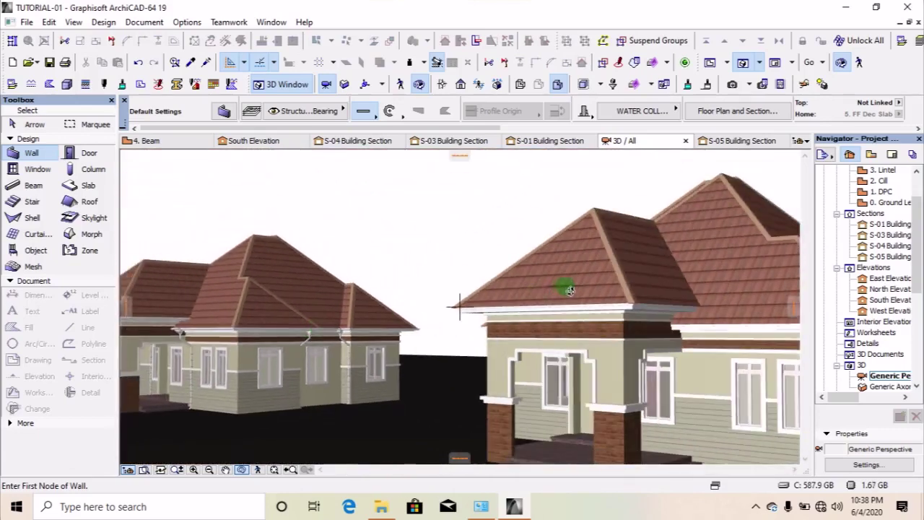
- Switch to the 4. Beam floor plan, frame the south wing and select the S-05 section line
click(711, 61)
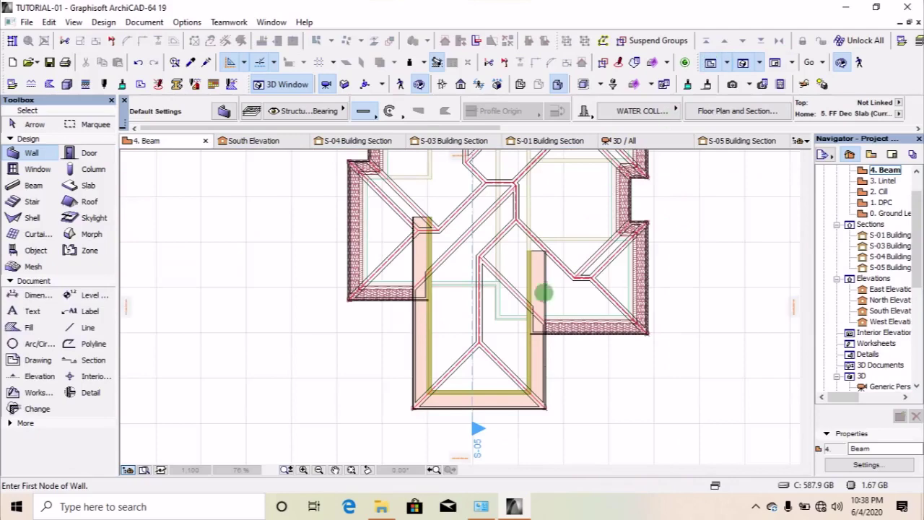
scroll(550, 332, down, 6)
scroll(526, 324, up, 3)
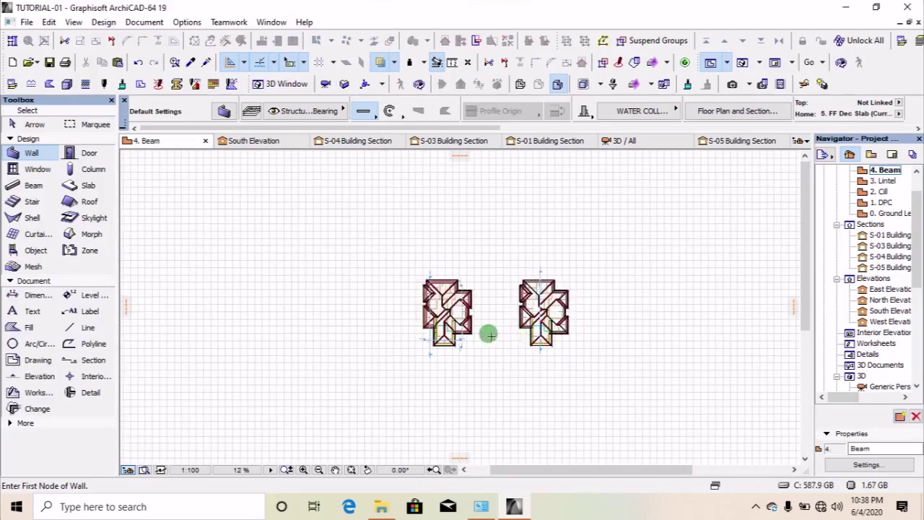
scroll(589, 310, up, 2)
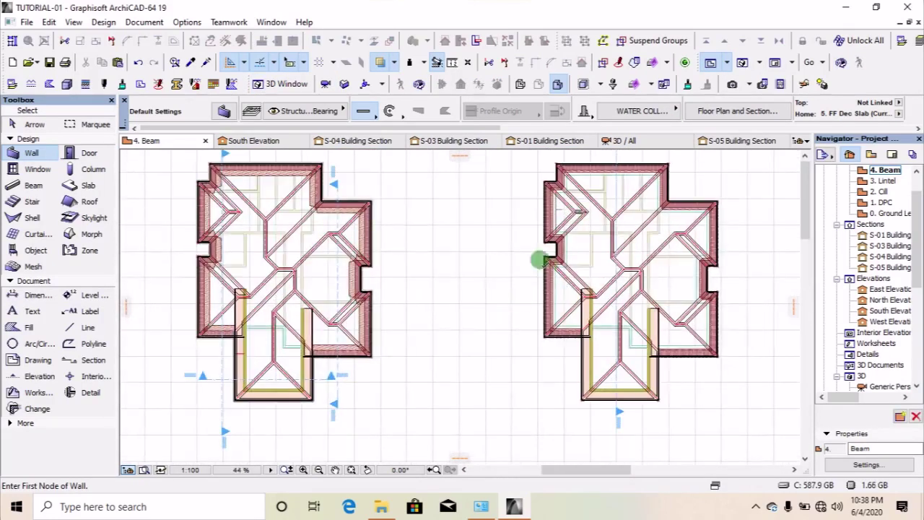
scroll(540, 257, down, 2)
scroll(393, 245, up, 2)
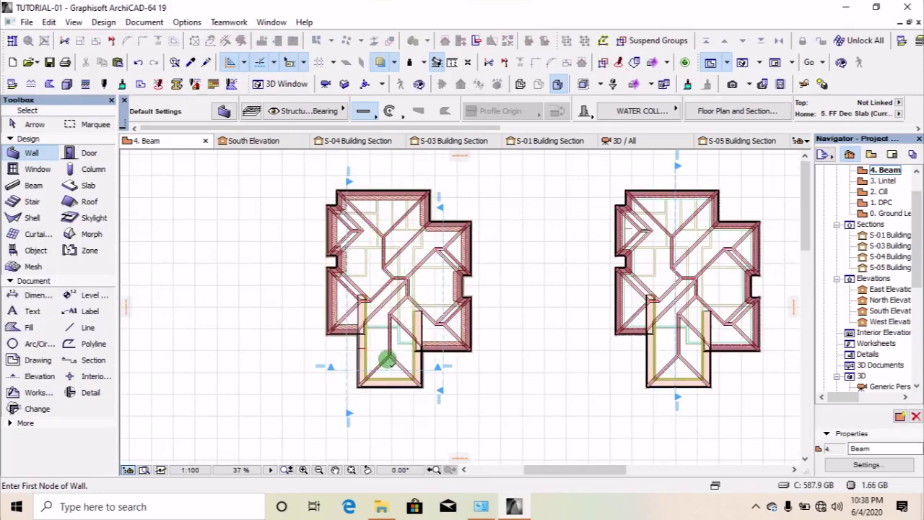
scroll(736, 255, down, 1)
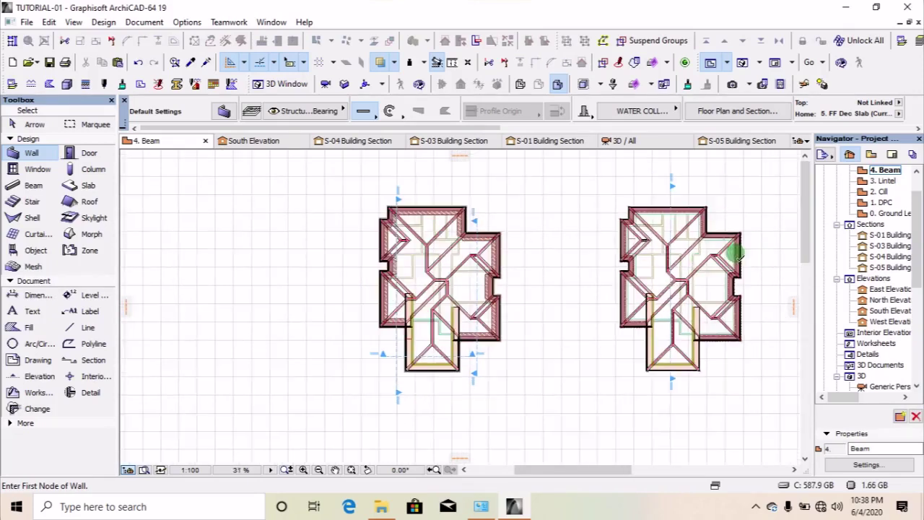
scroll(750, 264, up, 3)
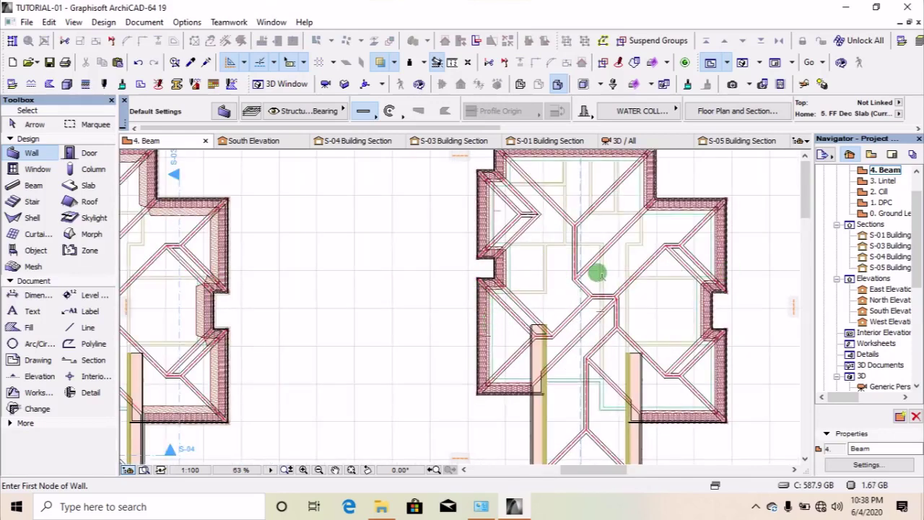
scroll(591, 274, down, 2)
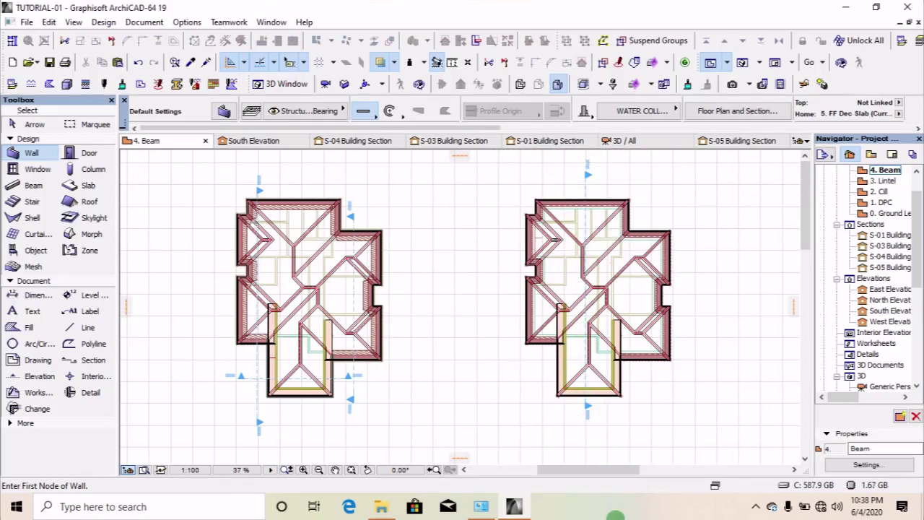
scroll(596, 412, up, 5)
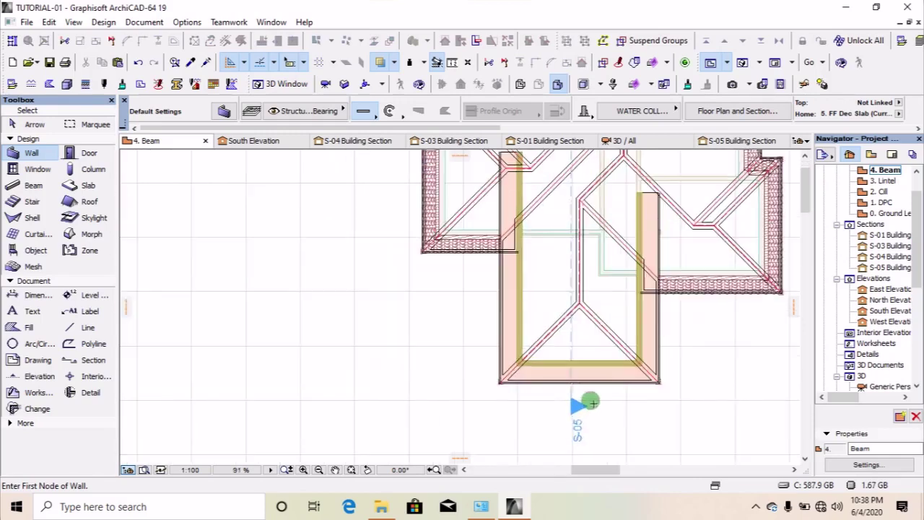
scroll(575, 361, up, 2)
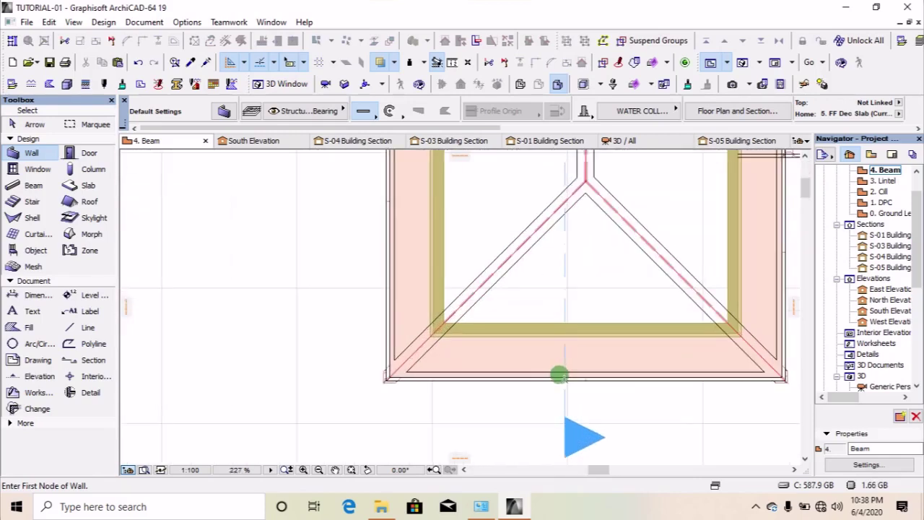
scroll(581, 352, down, 2)
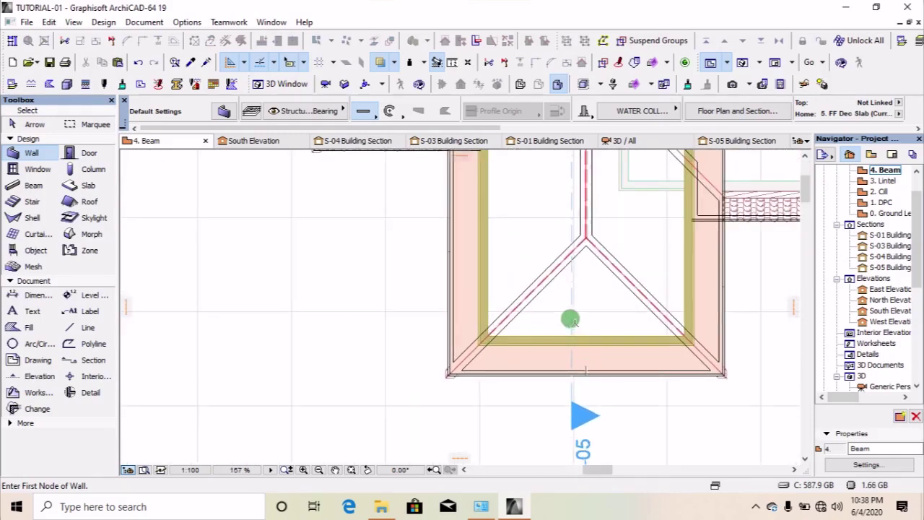
scroll(570, 319, down, 2)
scroll(570, 371, up, 2)
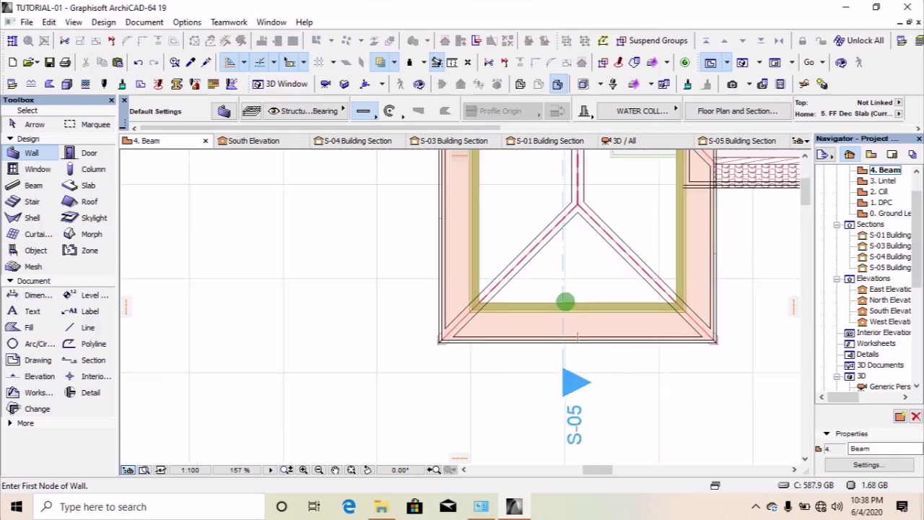
click(562, 295)
- Open the S-05 Building Section from its marker and zoom in on the roof eave's gutter profile
right_click(389, 258)
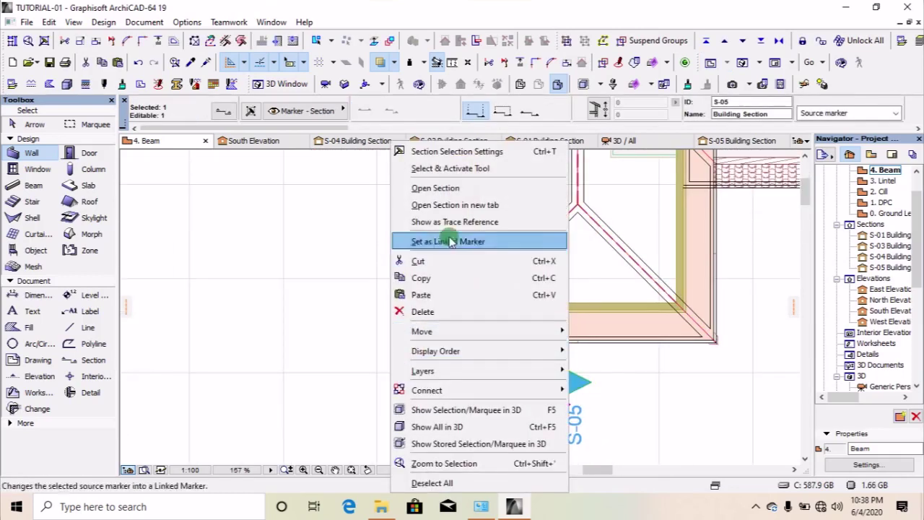
click(429, 187)
scroll(469, 285, down, 3)
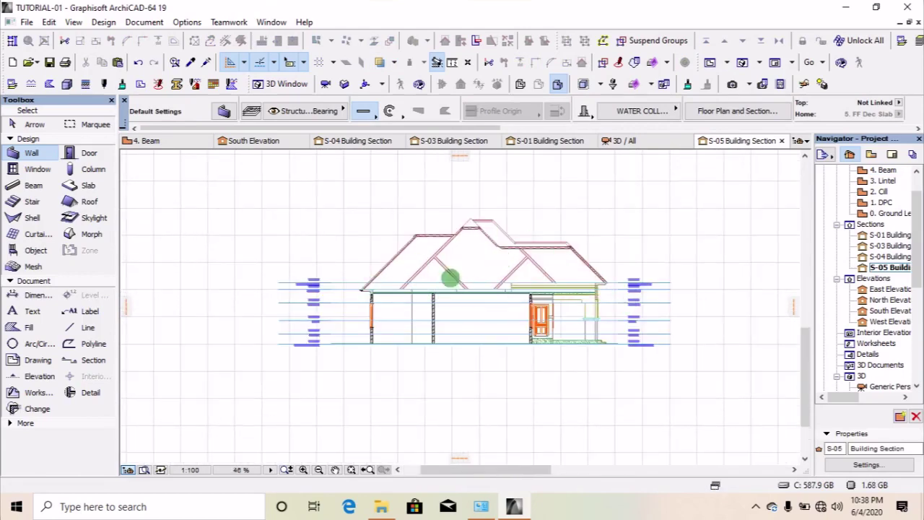
scroll(689, 292, up, 14)
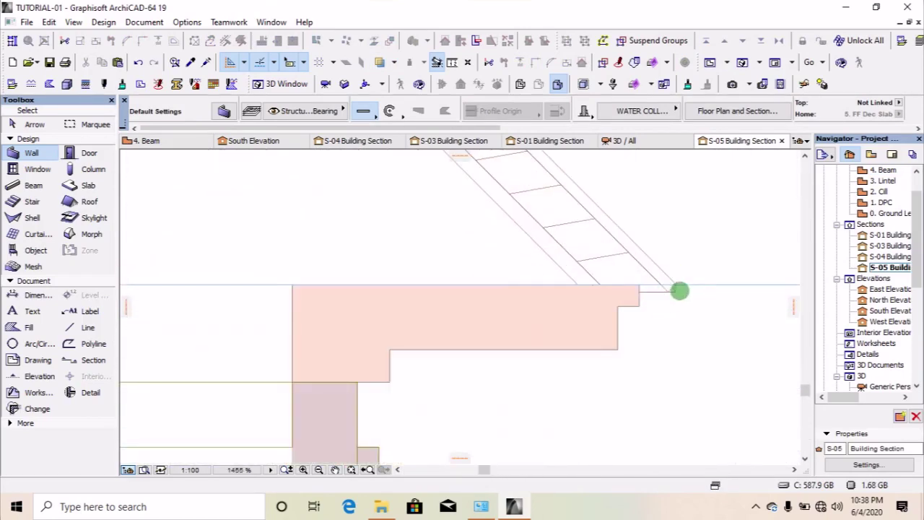
scroll(679, 289, up, 4)
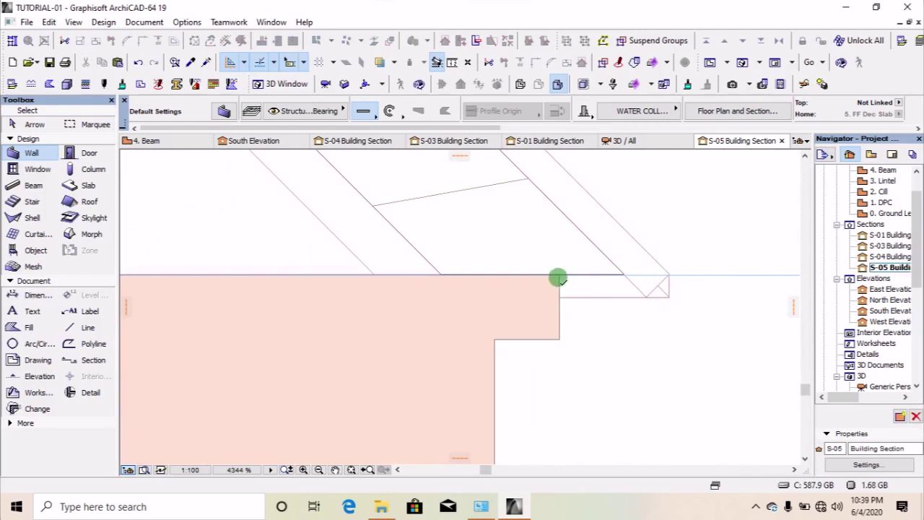
scroll(562, 277, up, 2)
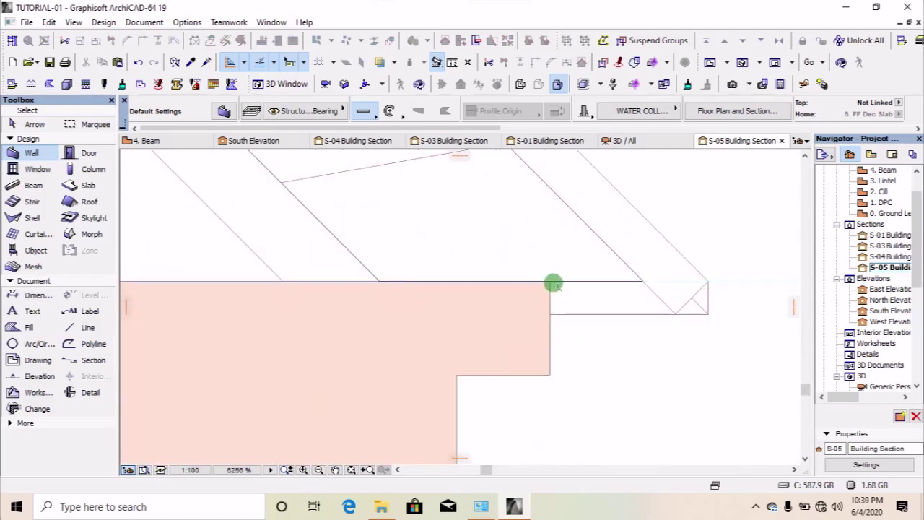
scroll(690, 332, down, 15)
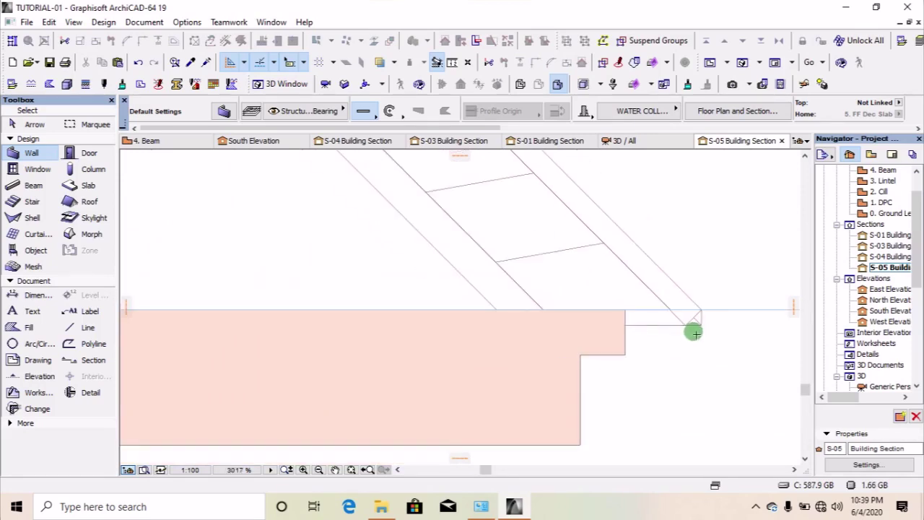
scroll(660, 318, up, 10)
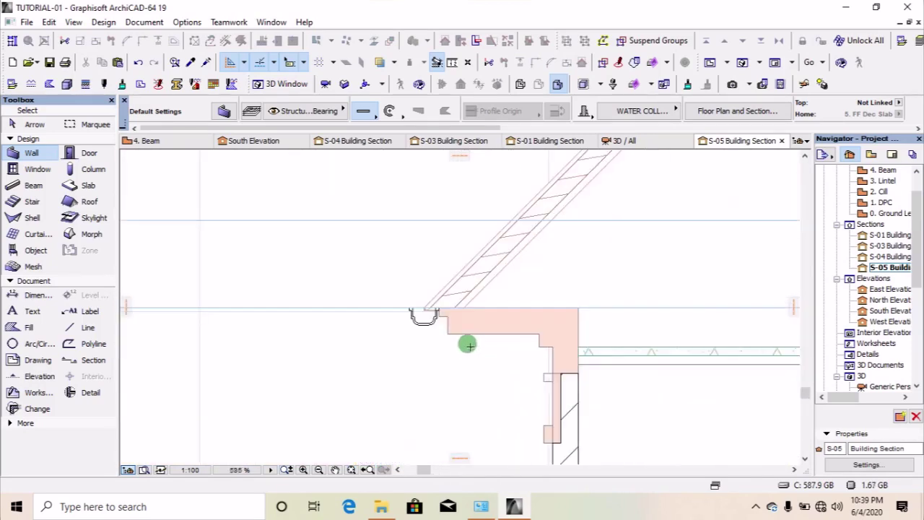
scroll(518, 291, up, 4)
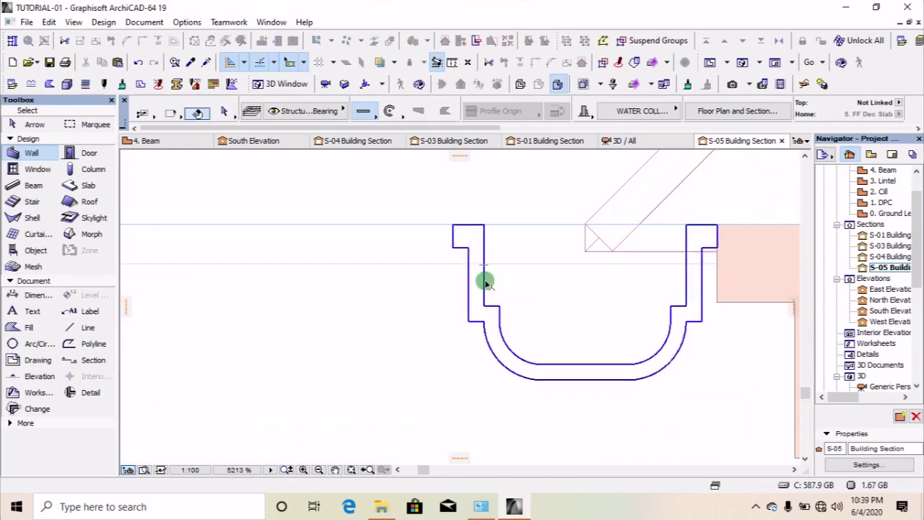
- Drag the gutter profile outline leftward, clear of the eave and wall, then deselect it
click(484, 281)
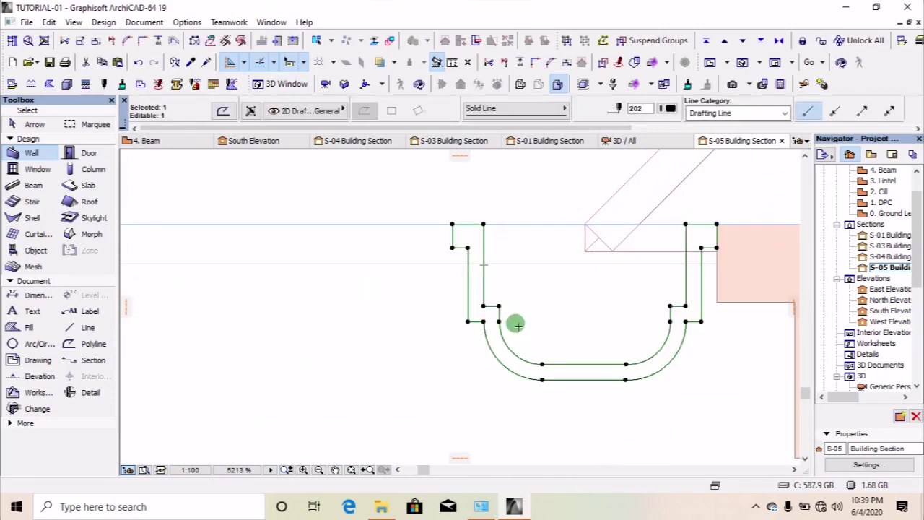
drag(515, 324, 236, 370)
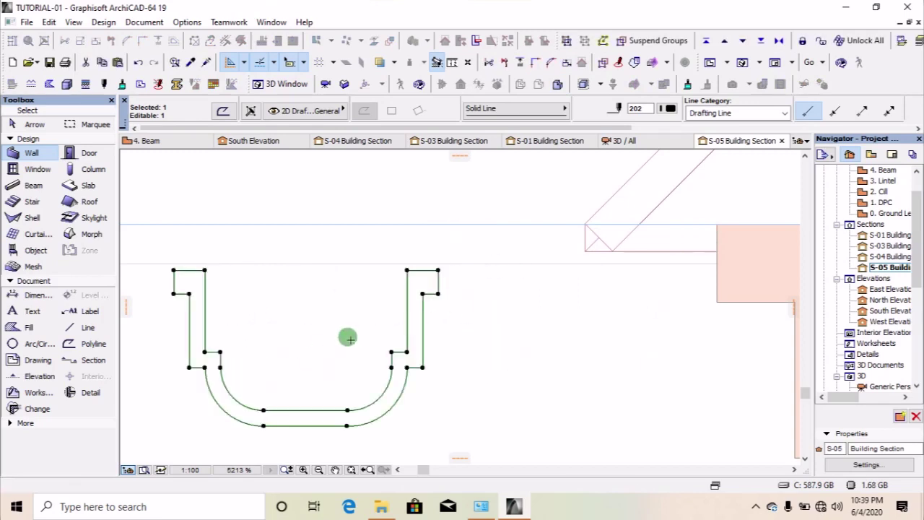
scroll(368, 328, down, 4)
key(Escape)
scroll(585, 267, up, 2)
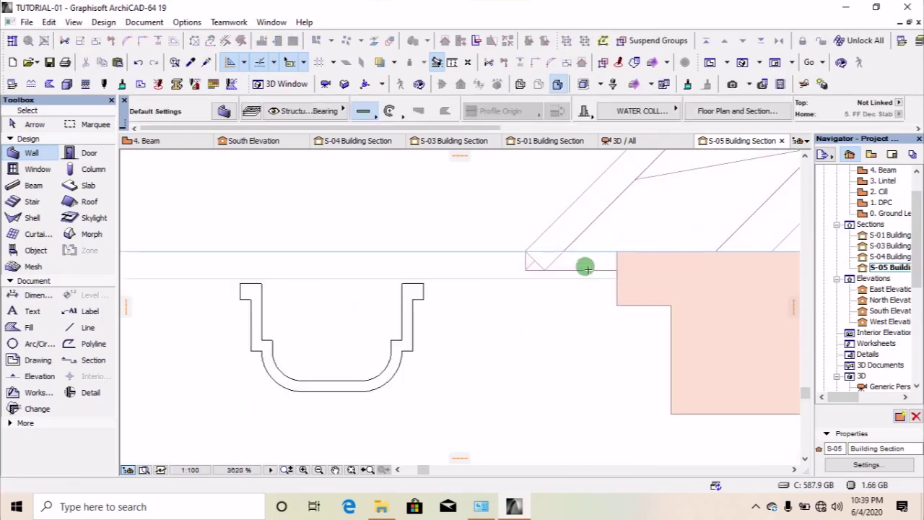
scroll(552, 295, up, 1)
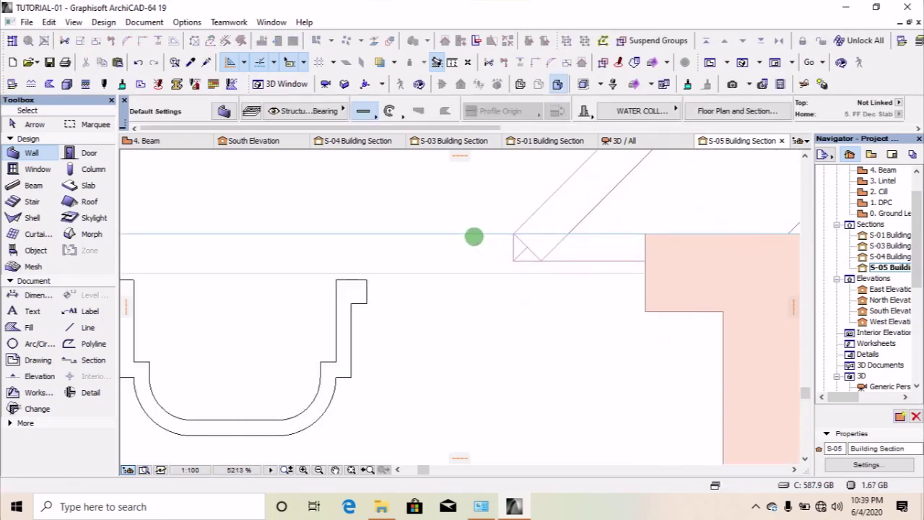
scroll(584, 295, down, 2)
scroll(450, 332, up, 1)
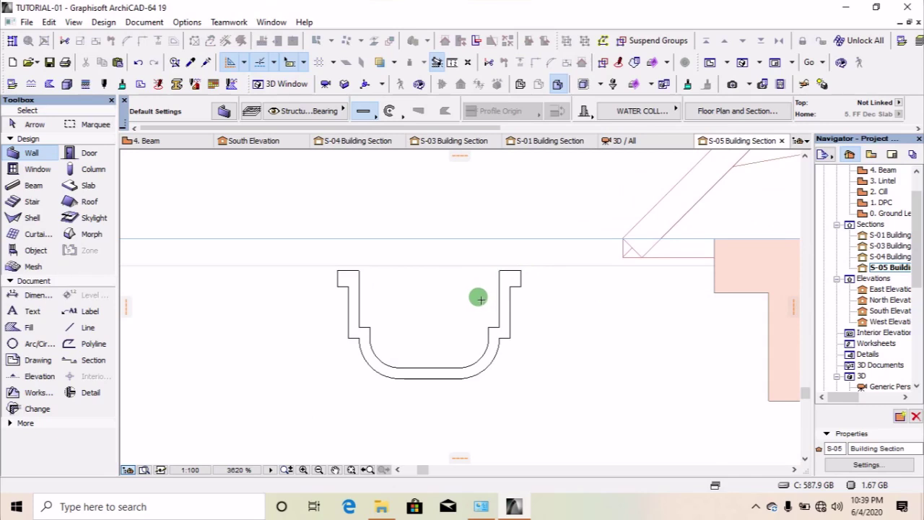
- Start a polyline at the pink wall corner, running down and across a 150-long edge
click(74, 348)
scroll(715, 241, up, 2)
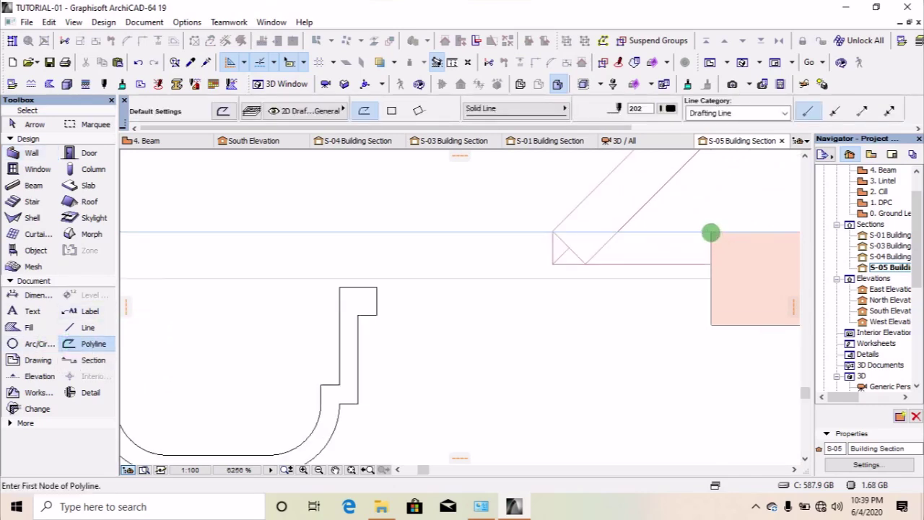
click(710, 231)
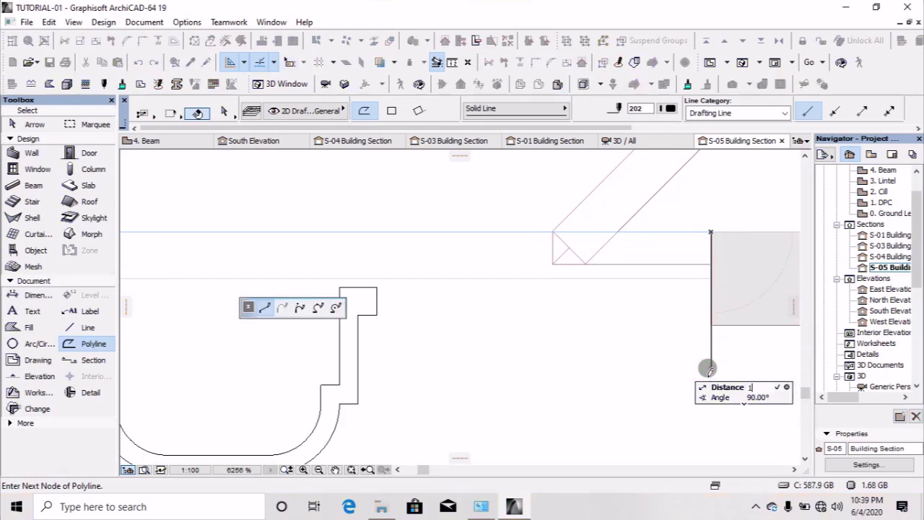
click(710, 417)
text(1)
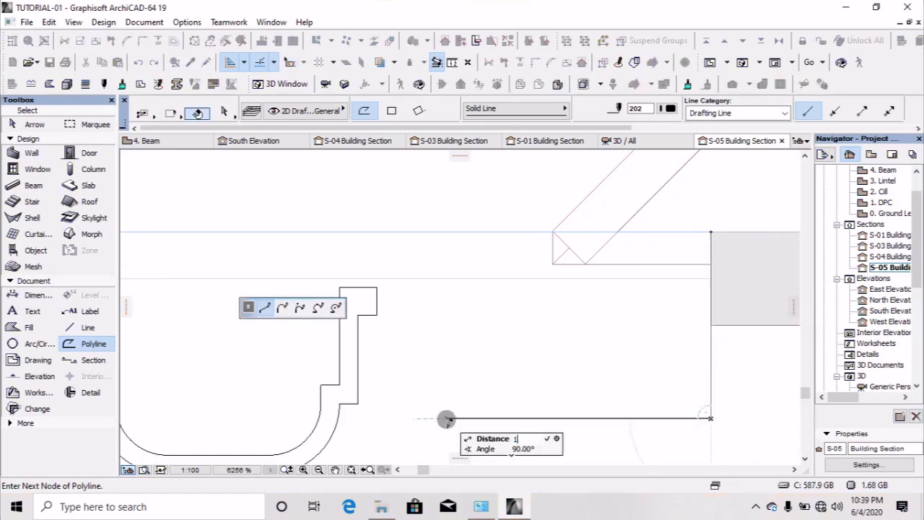
text(50)
key(Return)
- Complete the rectangular double-line outline's inner edges back up to the eave line
click(431, 232)
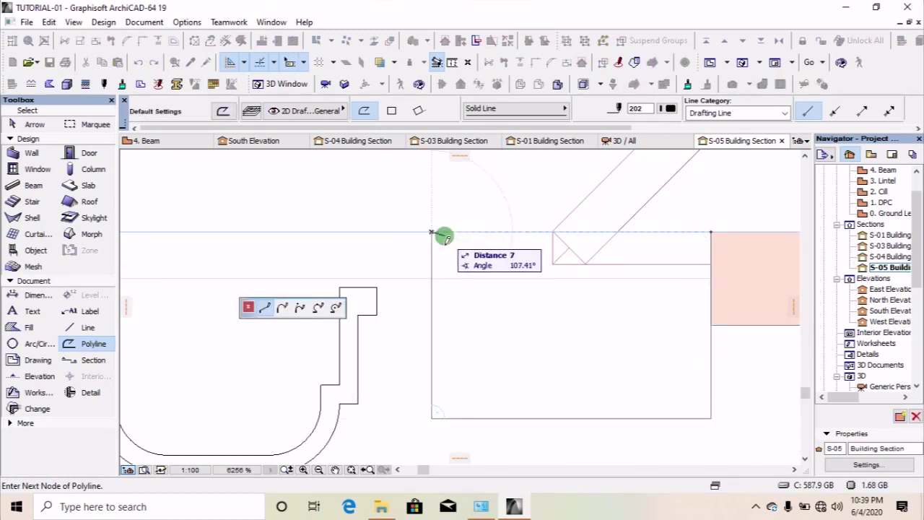
click(444, 232)
click(444, 405)
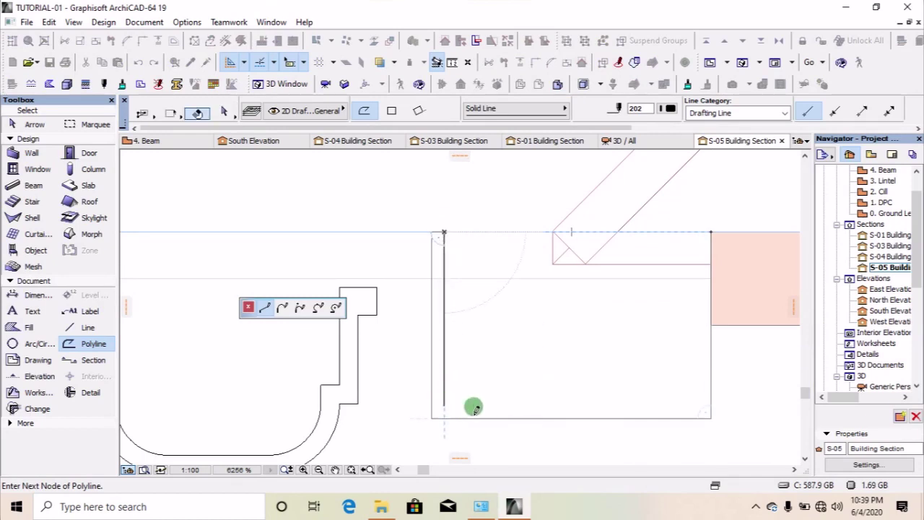
click(697, 406)
click(697, 232)
double_click(710, 233)
scroll(707, 238, down, 5)
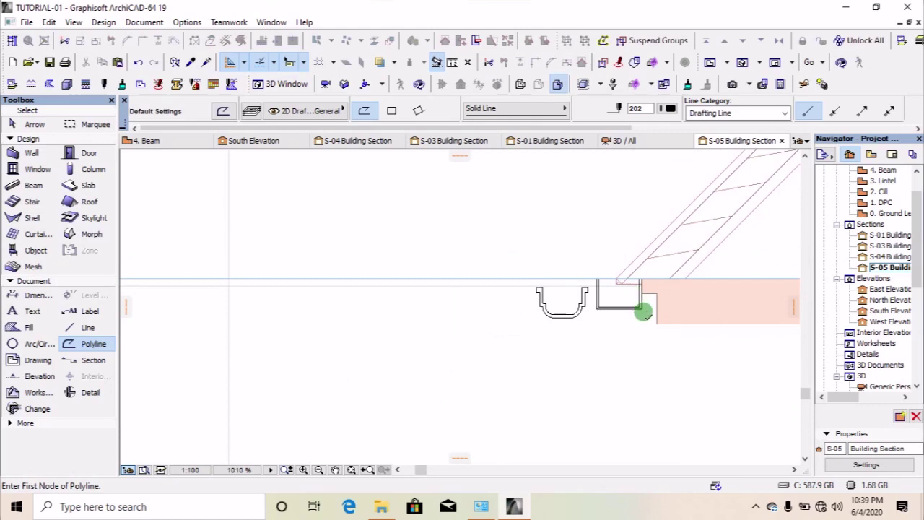
scroll(633, 309, up, 4)
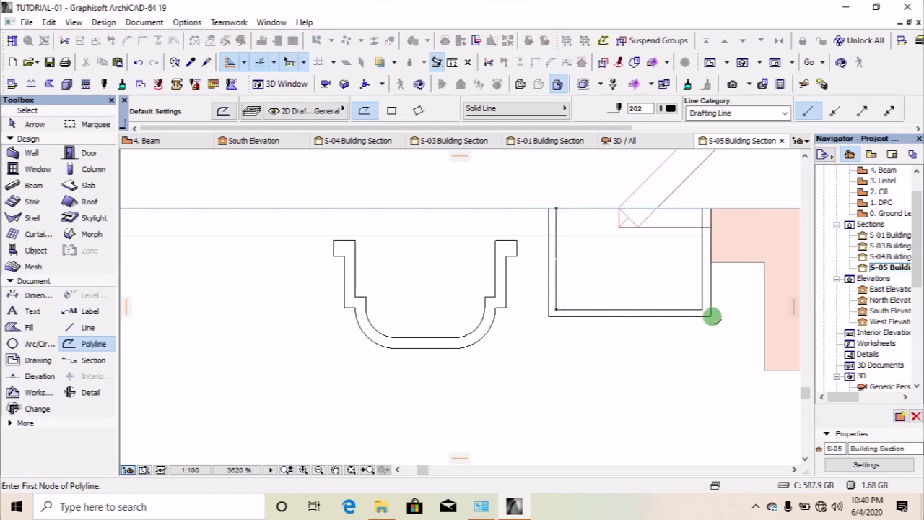
click(467, 333)
scroll(489, 298, up, 4)
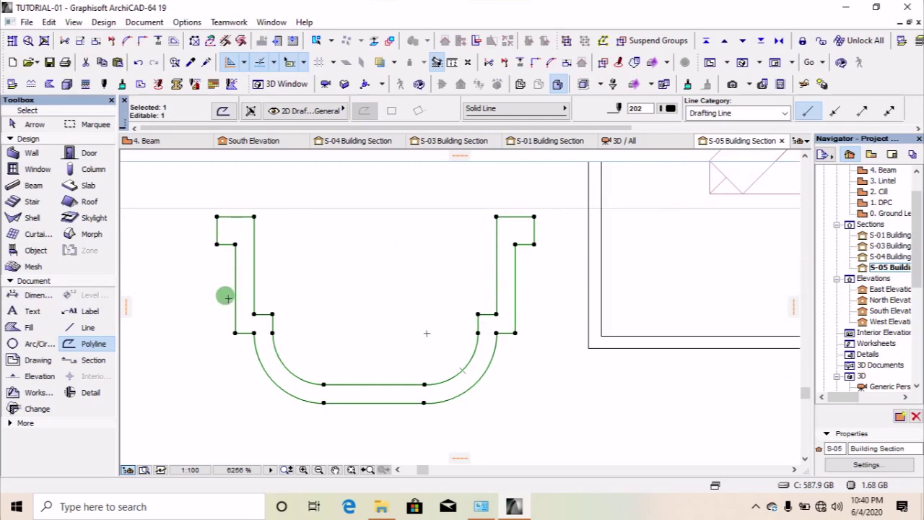
- Delete the rectangular helper outline from the section
scroll(397, 291, down, 4)
key(Escape)
shift+drag(584, 297, 538, 368)
key(Delete)
scroll(307, 329, up, 3)
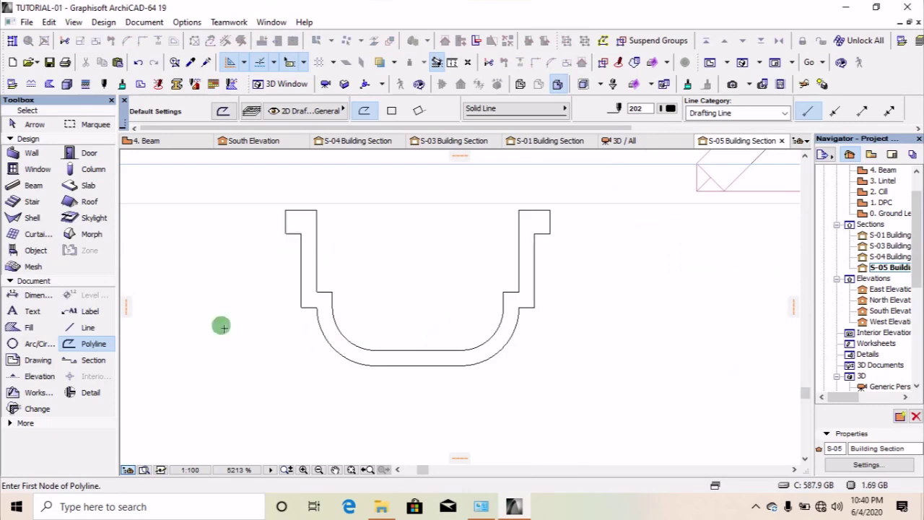
- Fill the gutter outline with a grey fill and cut that fill to the clipboard
click(22, 327)
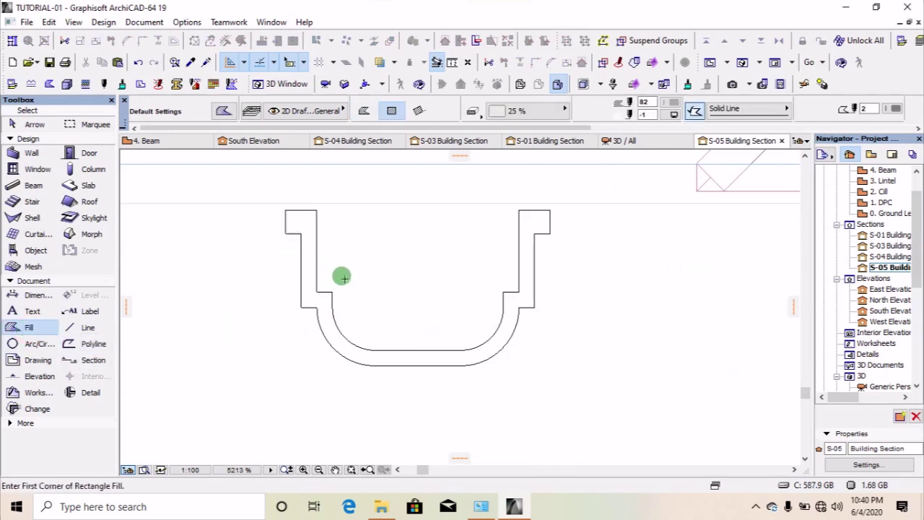
click(315, 224)
scroll(404, 326, down, 3)
scroll(392, 296, up, 2)
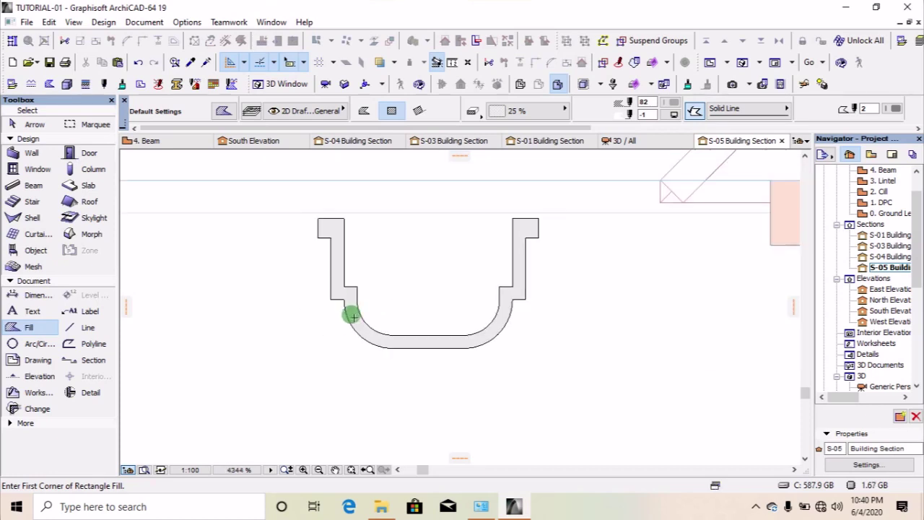
click(338, 244)
right_click(340, 246)
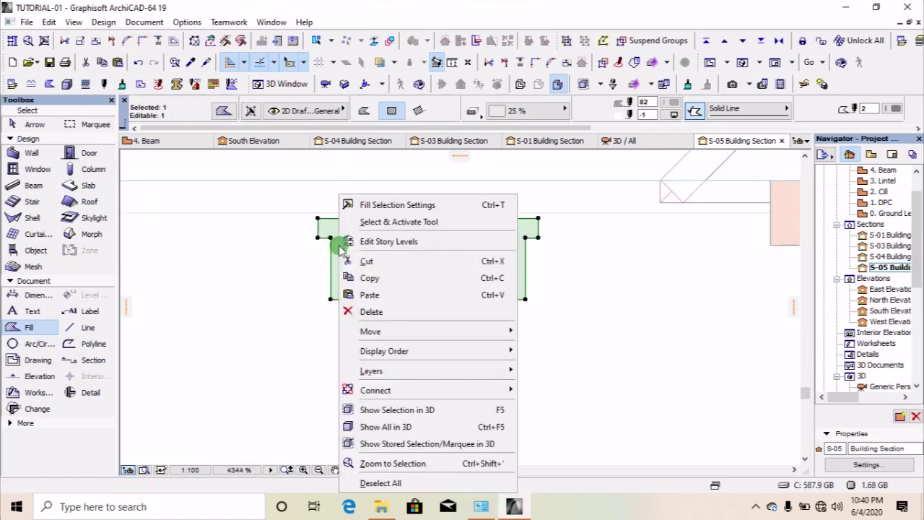
click(367, 261)
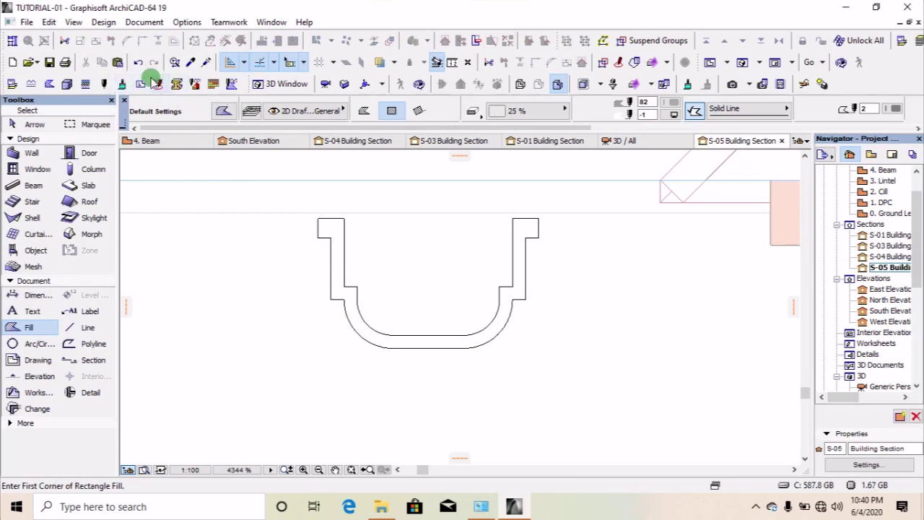
- Add a new custom profile named GUTER-001 in the Complex Profile Manager
click(104, 22)
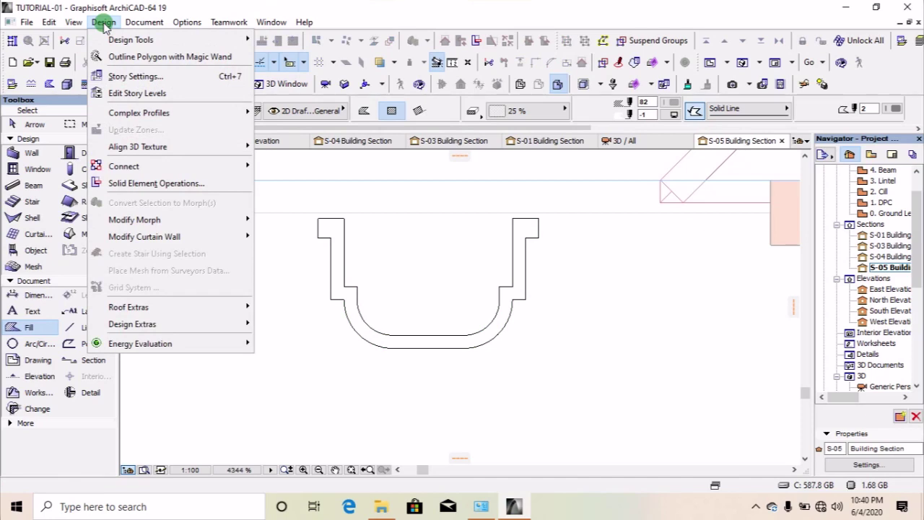
mouse_move(139, 119)
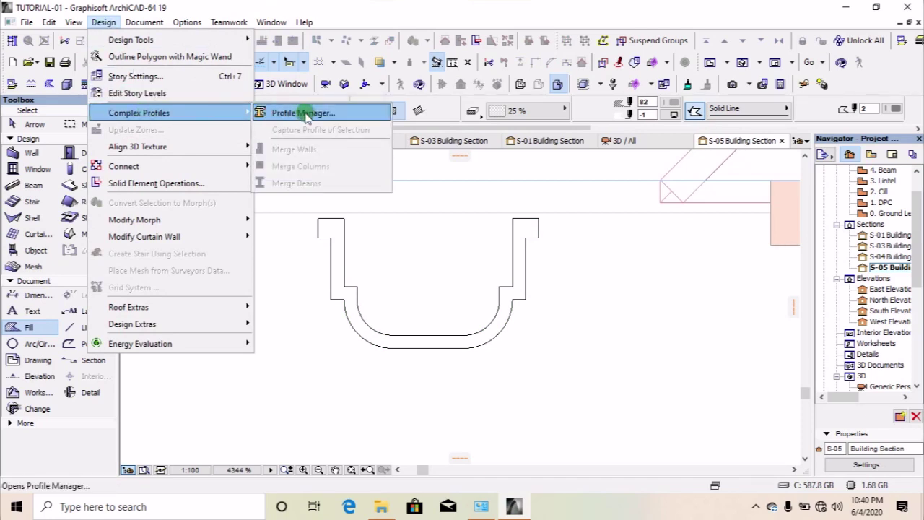
click(430, 283)
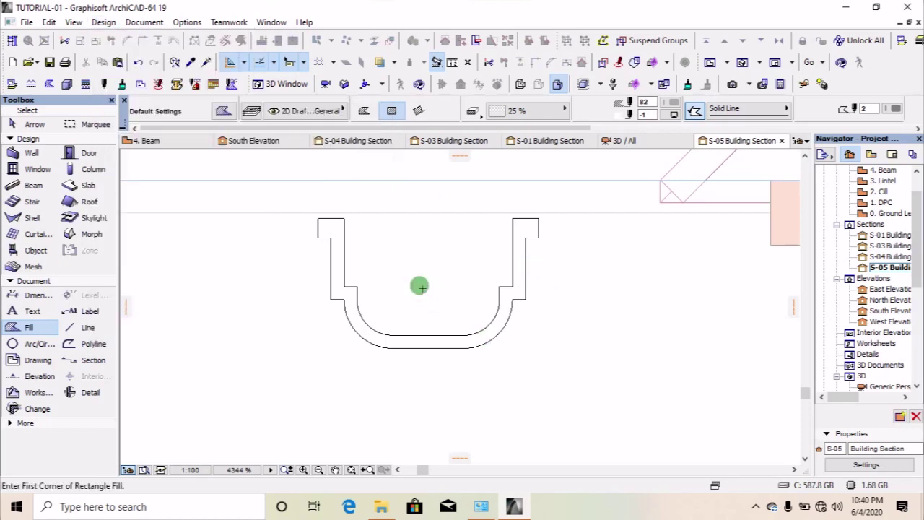
click(177, 84)
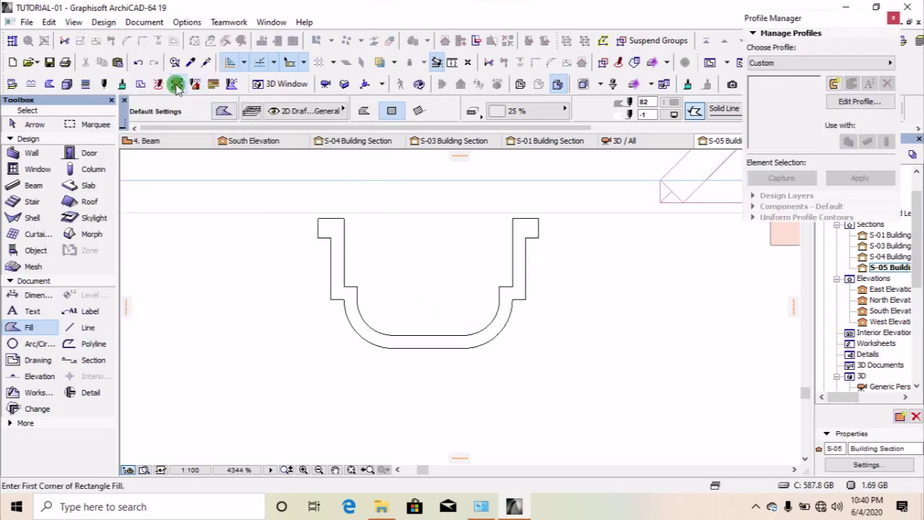
click(834, 85)
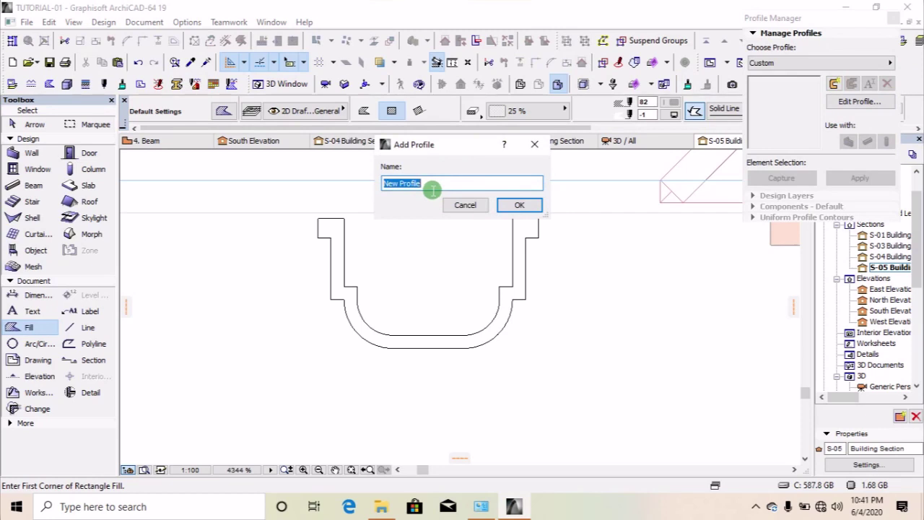
text(GUTER-001)
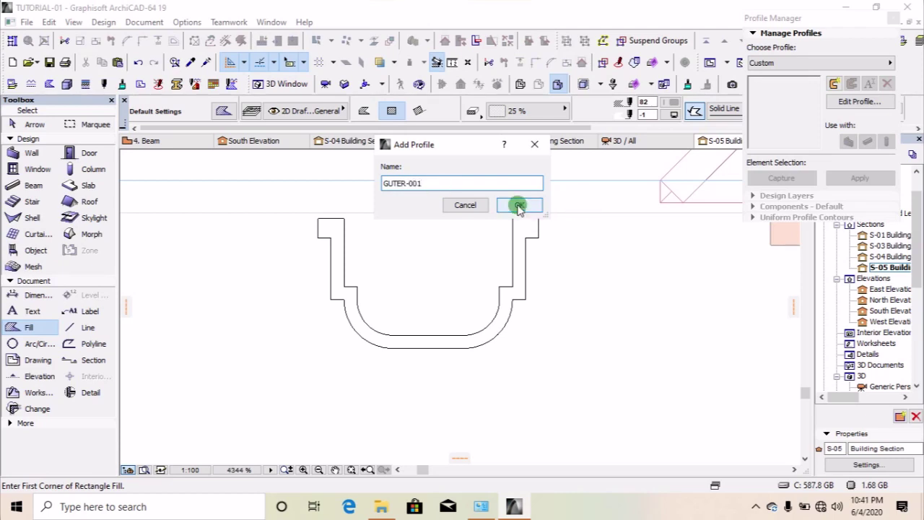
click(518, 206)
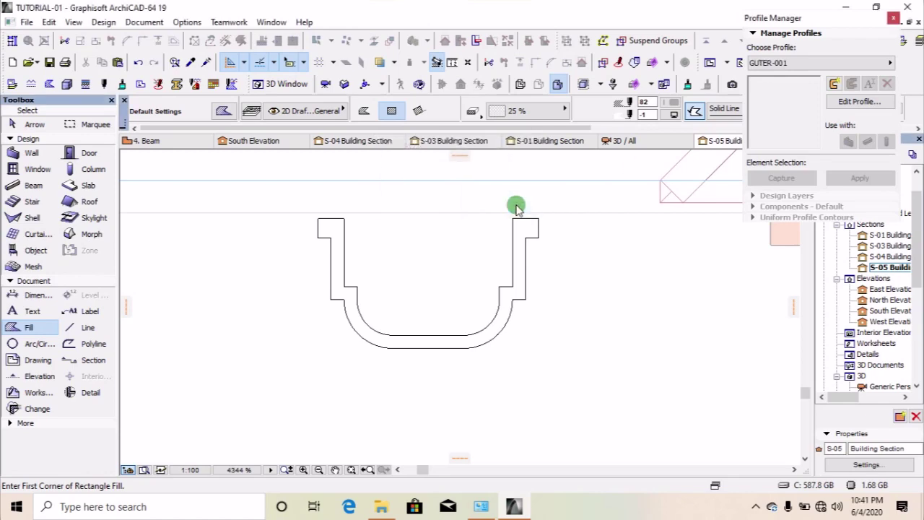
- Paste the cut gutter fill into the empty GUTER-001 profile canvas
scroll(465, 279, down, 5)
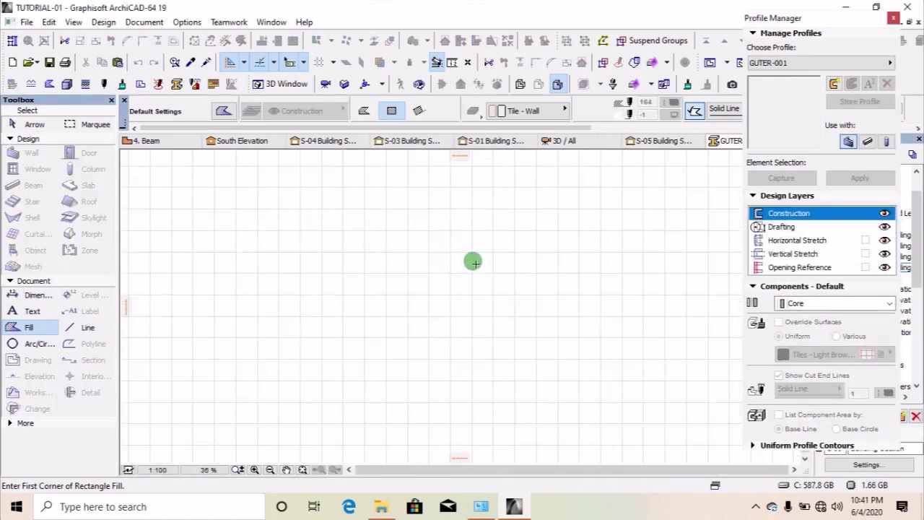
scroll(484, 260, up, 1)
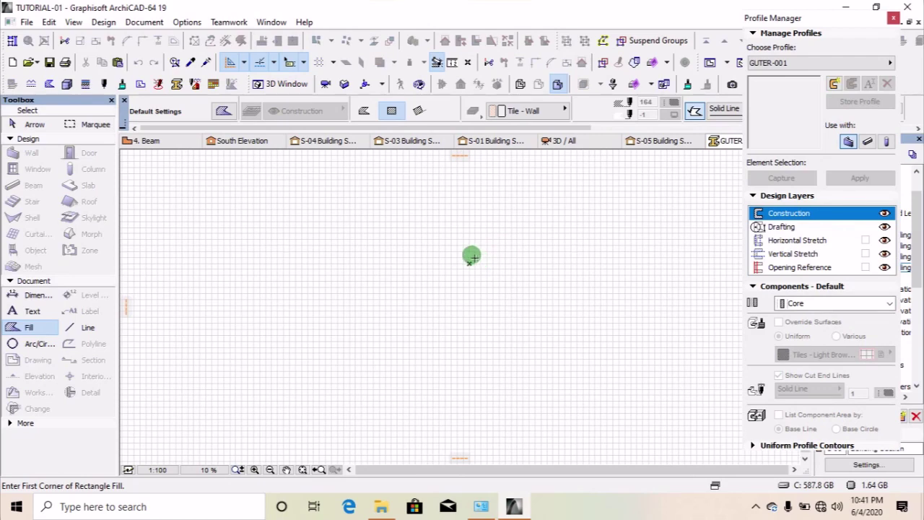
scroll(459, 264, up, 2)
right_click(496, 235)
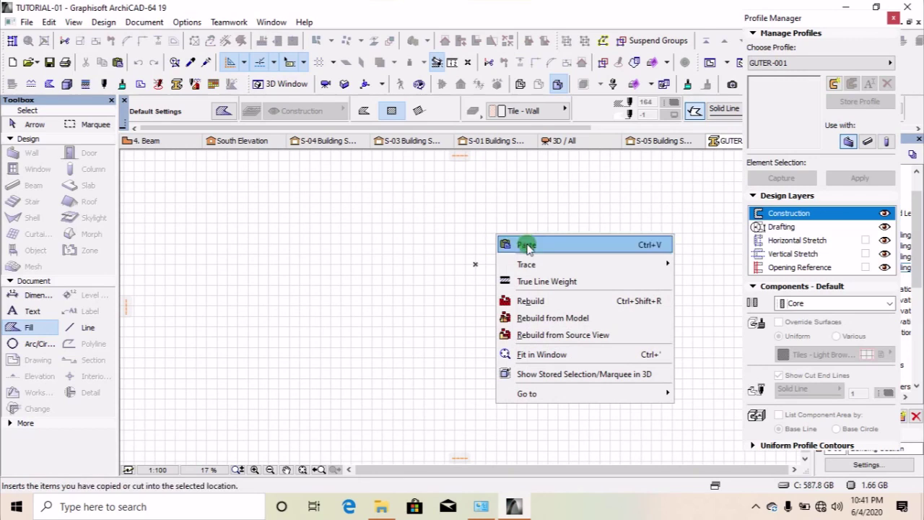
click(527, 245)
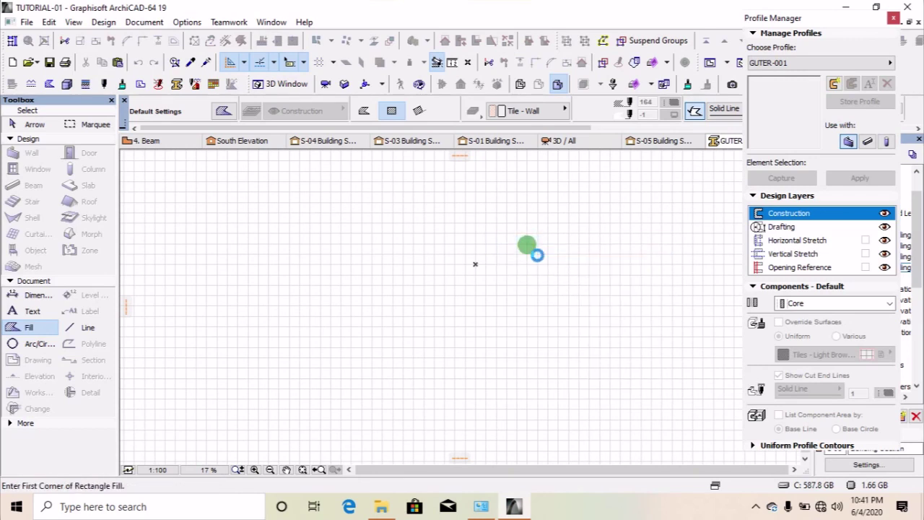
- Zoom in on the pasted gutter fill and select it
scroll(162, 254, up, 15)
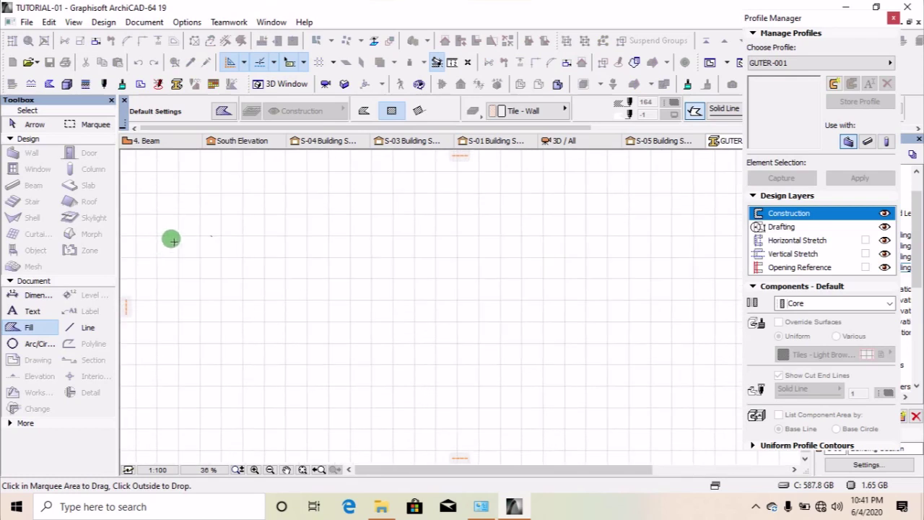
scroll(354, 239, up, 3)
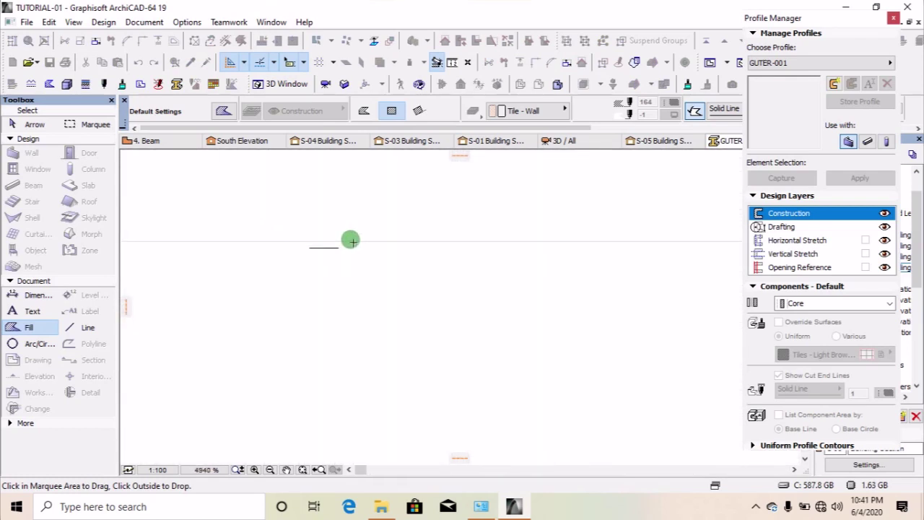
scroll(340, 264, down, 5)
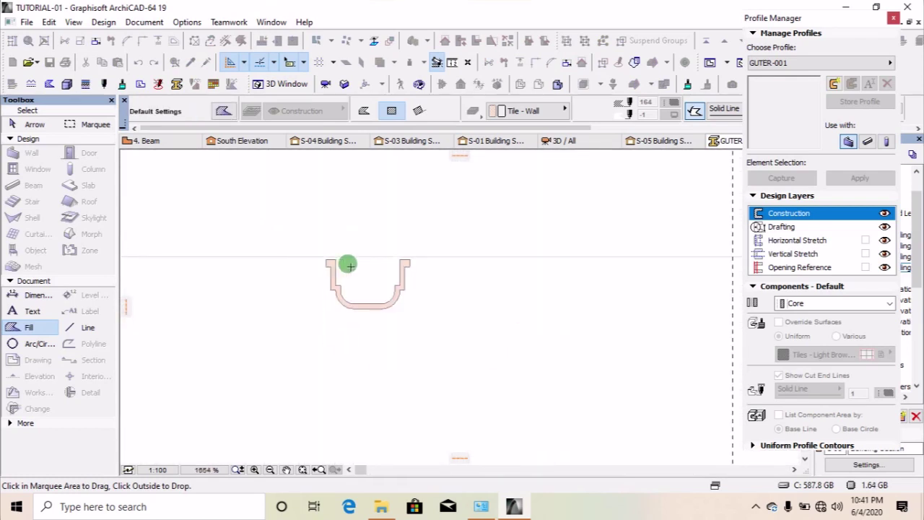
click(359, 281)
scroll(345, 270, up, 6)
- Move the gutter fill so its top-left corner lands exactly on the profile origin
scroll(345, 269, up, 3)
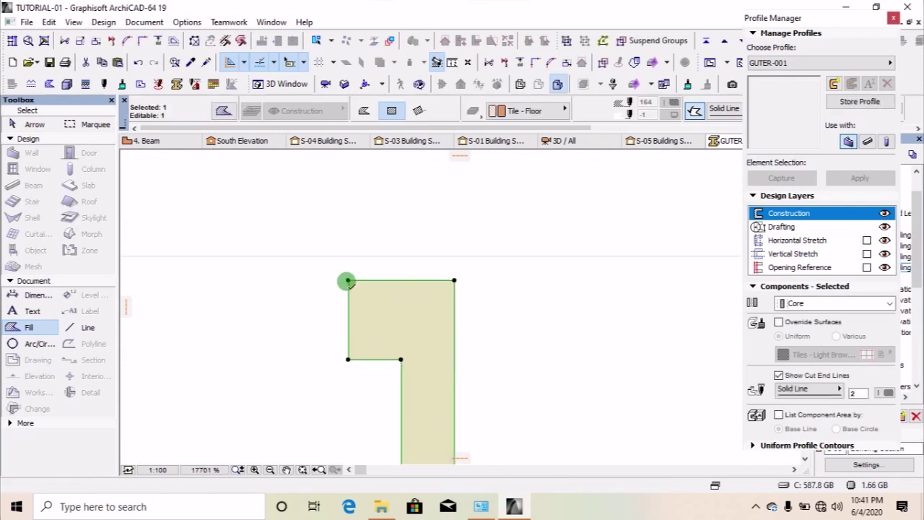
key(ctrl+d)
click(347, 281)
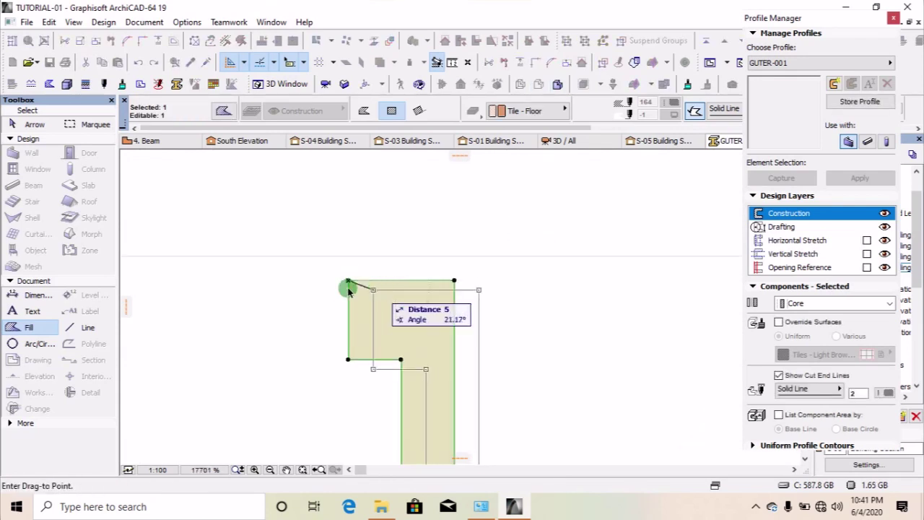
scroll(318, 283, down, 6)
scroll(306, 287, down, 3)
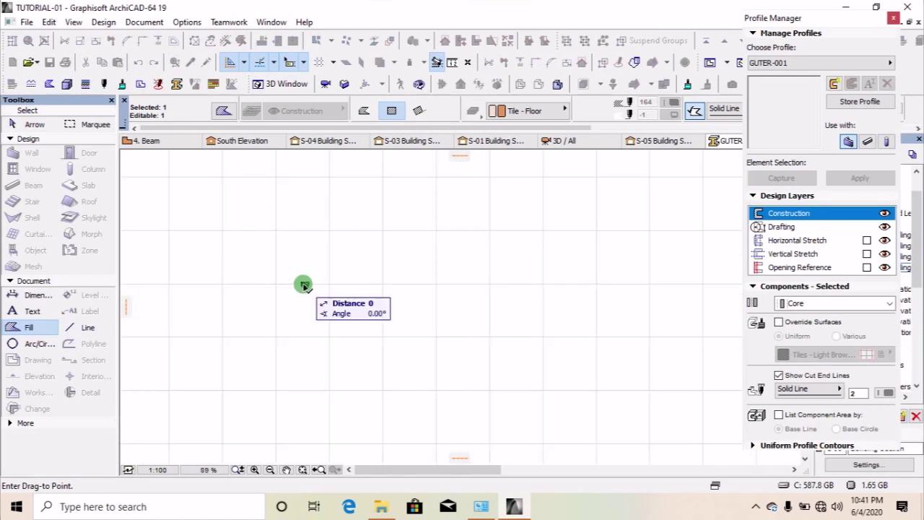
scroll(412, 302, down, 3)
scroll(469, 317, down, 3)
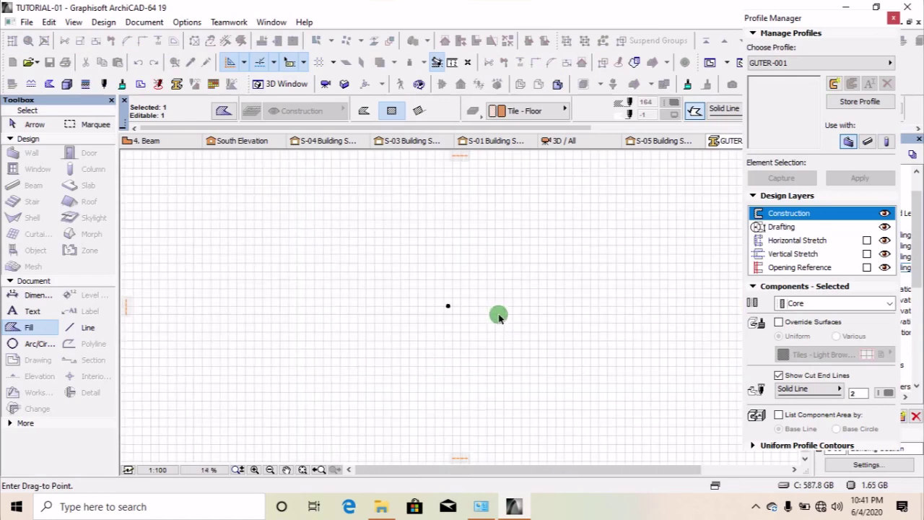
scroll(703, 330, down, 3)
scroll(682, 316, up, 3)
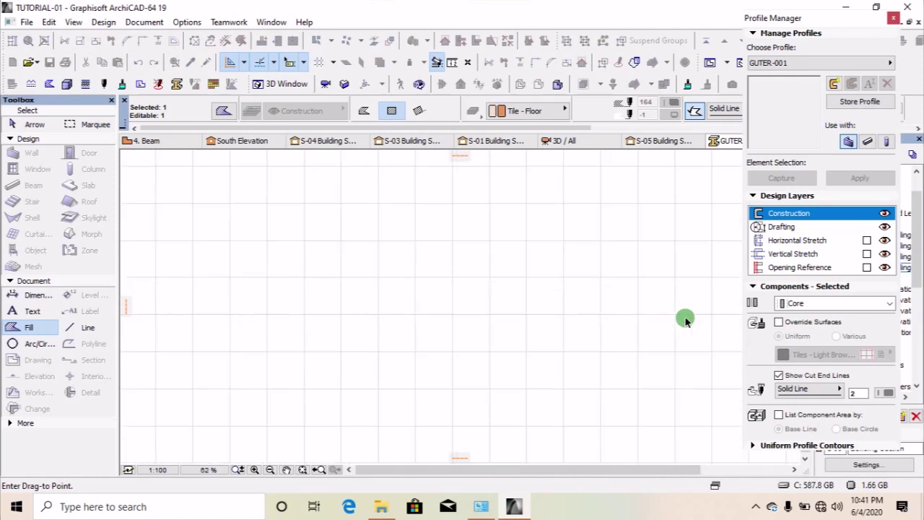
scroll(673, 320, up, 9)
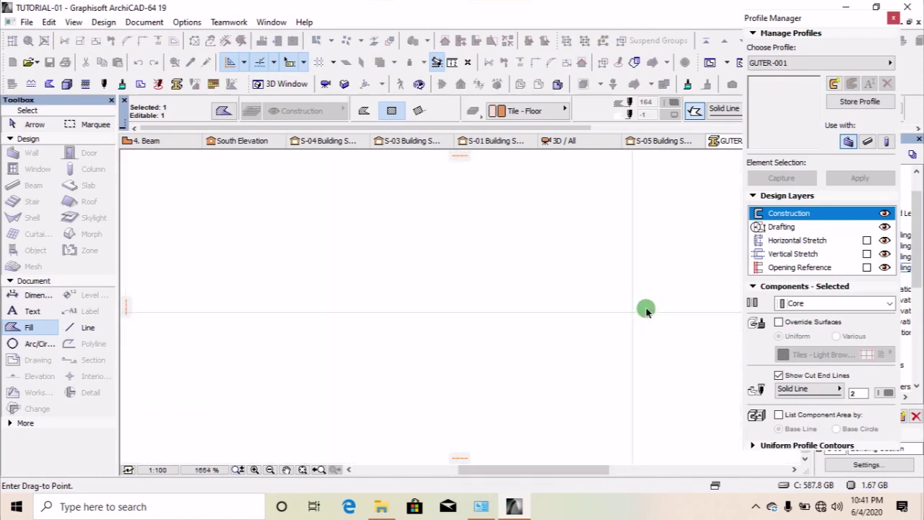
scroll(627, 312, up, 4)
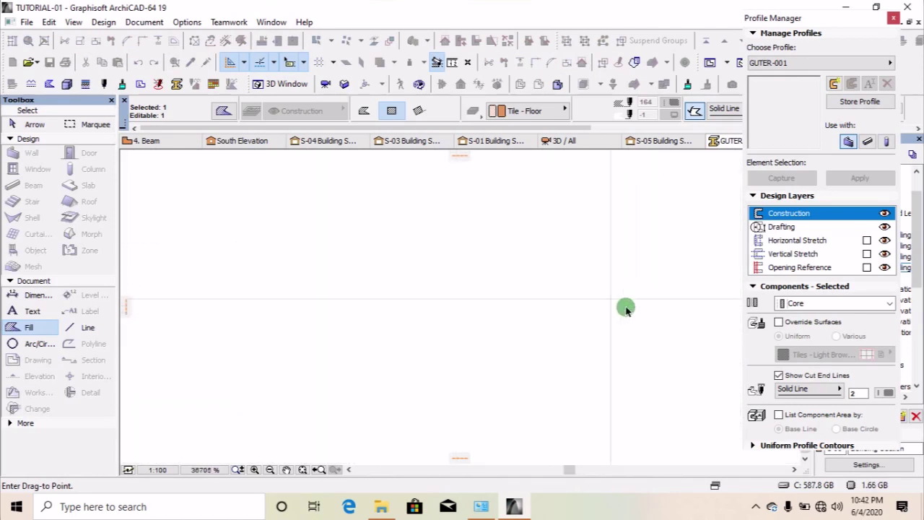
click(614, 299)
scroll(415, 253, down, 6)
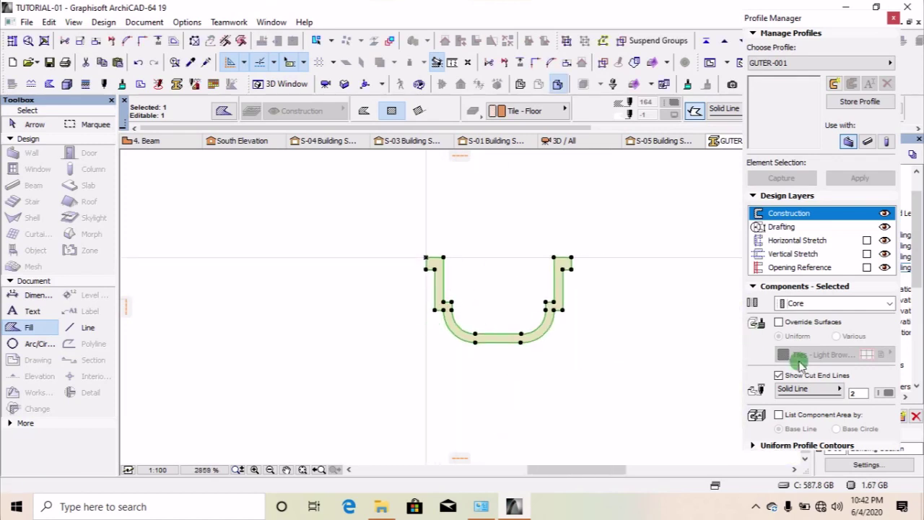
- Override GUTER-001's surface with Paint - Forest Green, store the profile and close the manager
click(778, 321)
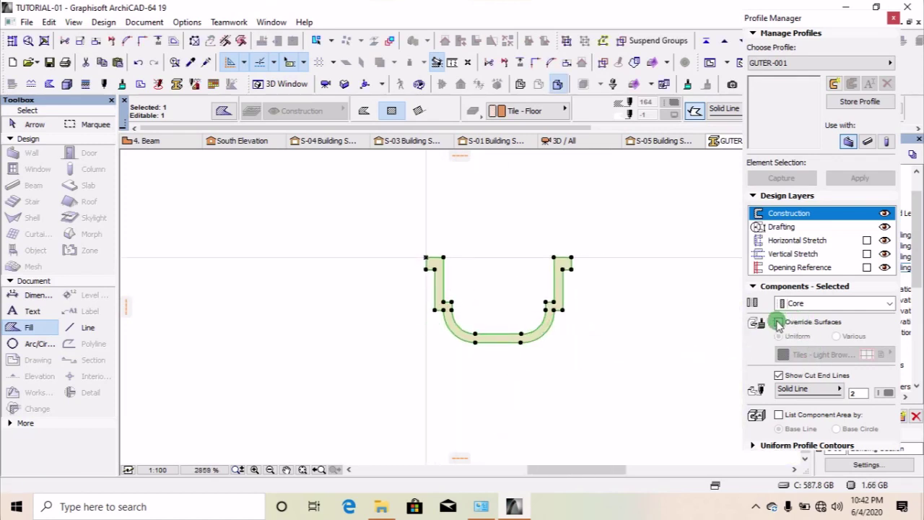
click(803, 361)
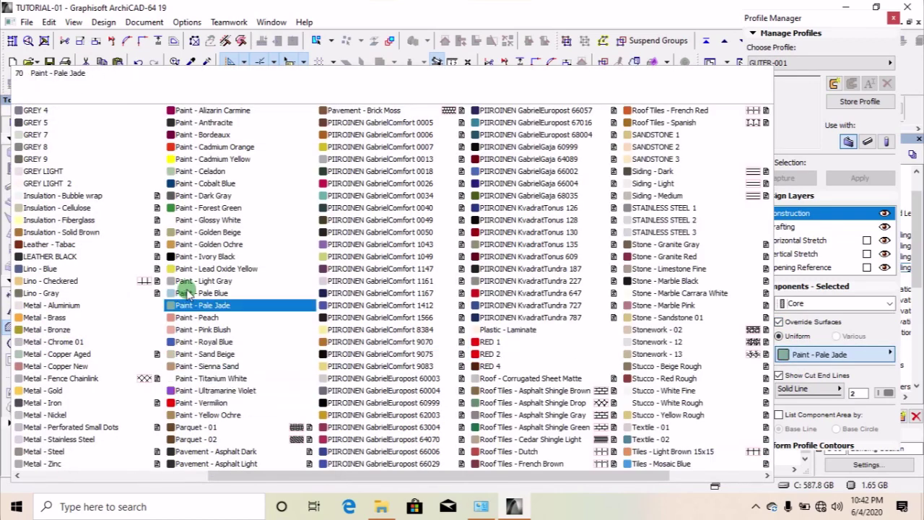
click(182, 209)
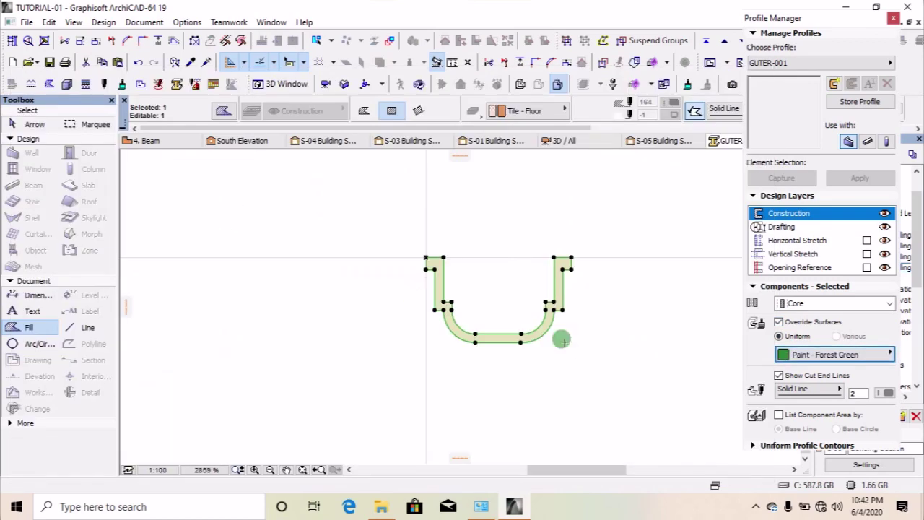
click(596, 317)
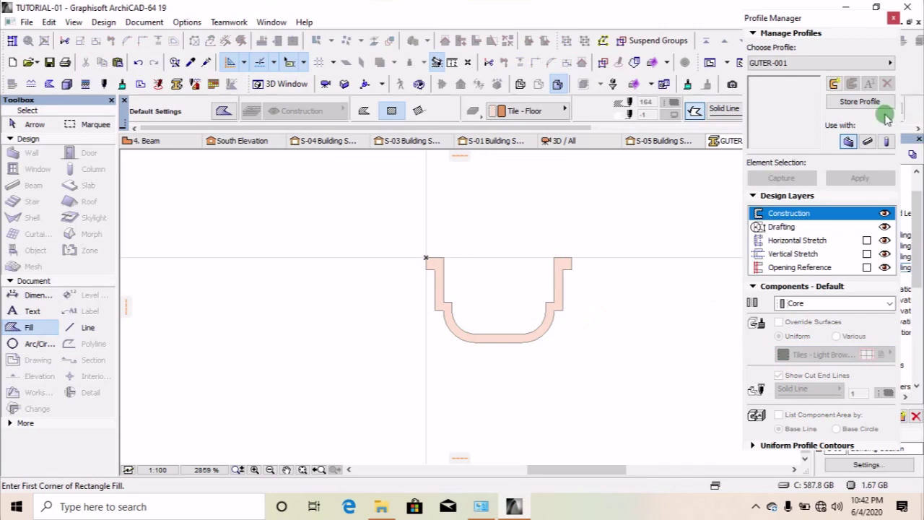
click(859, 102)
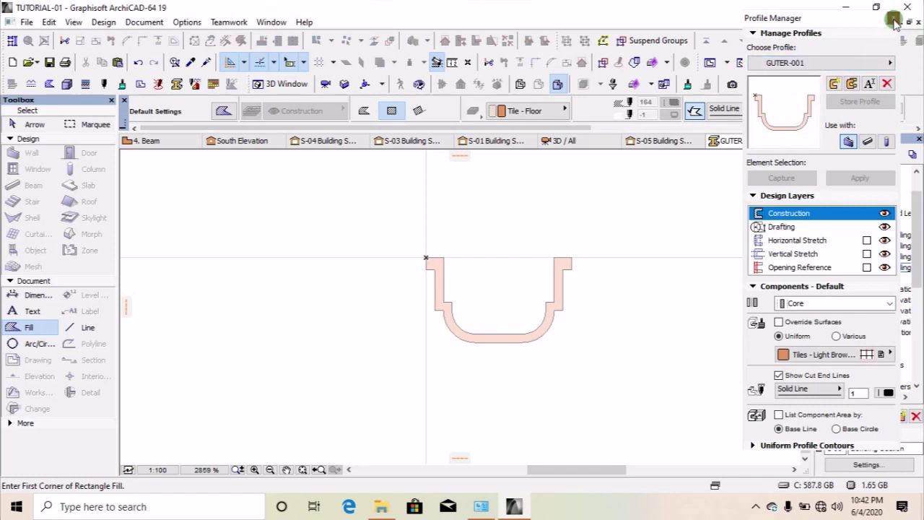
click(893, 22)
- Return to the 4. Beam floor plan and zoom out to show both houses' roofs
scroll(560, 250, down, 5)
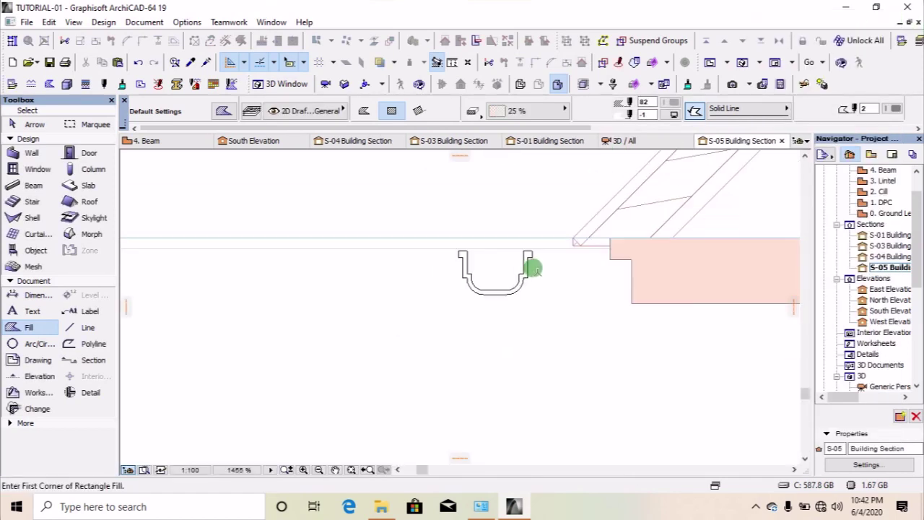
scroll(482, 273, down, 3)
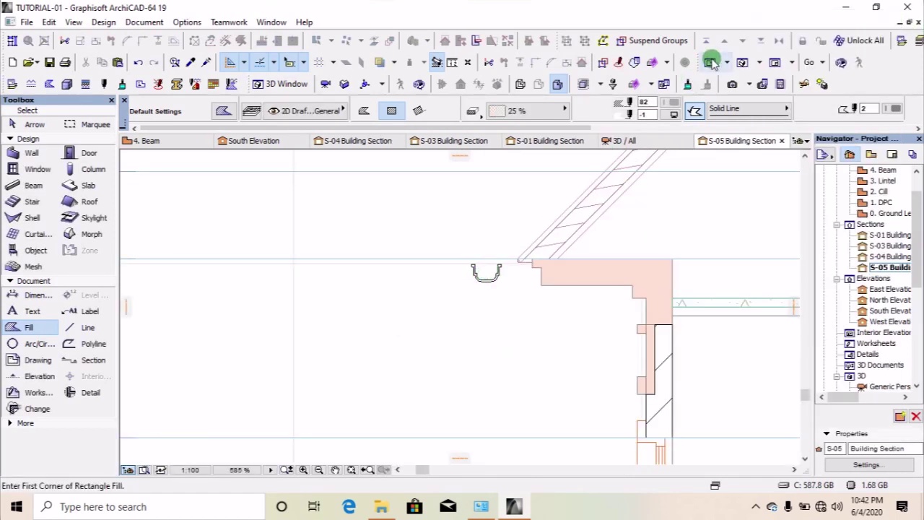
click(709, 62)
scroll(595, 361, down, 4)
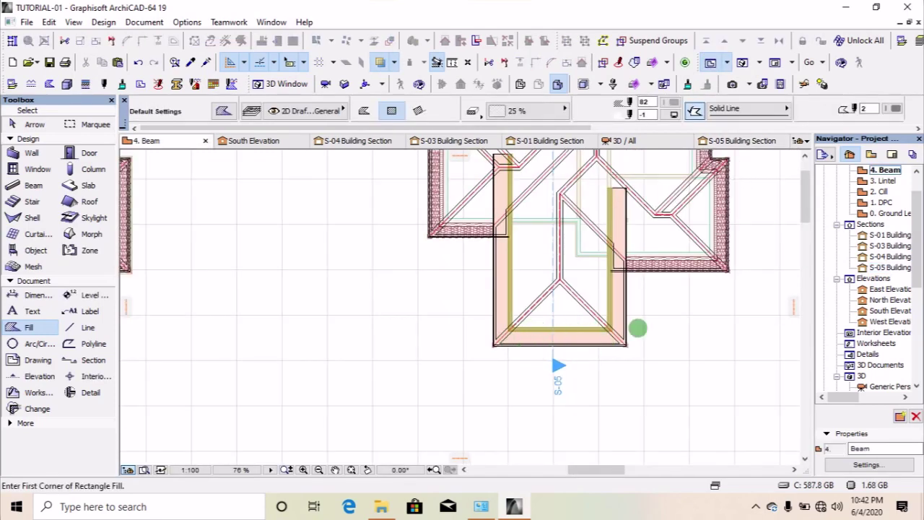
scroll(638, 327, up, 4)
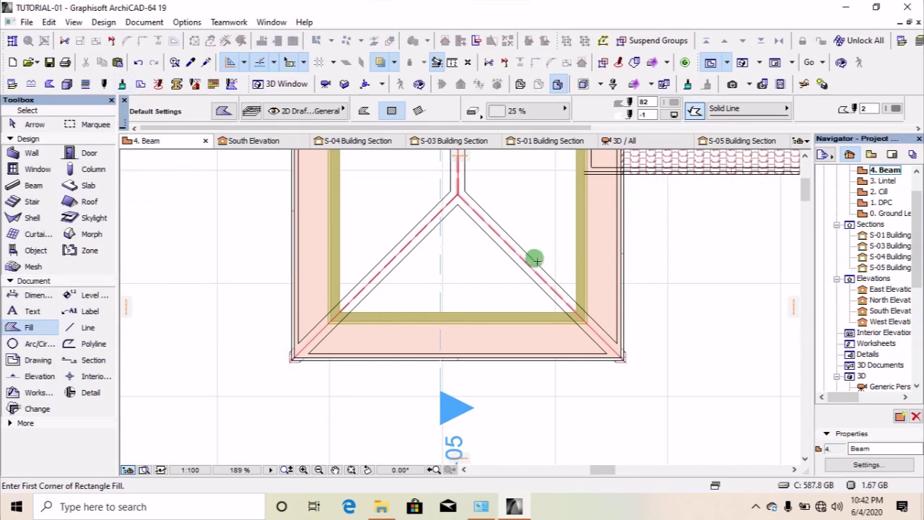
scroll(571, 324, down, 6)
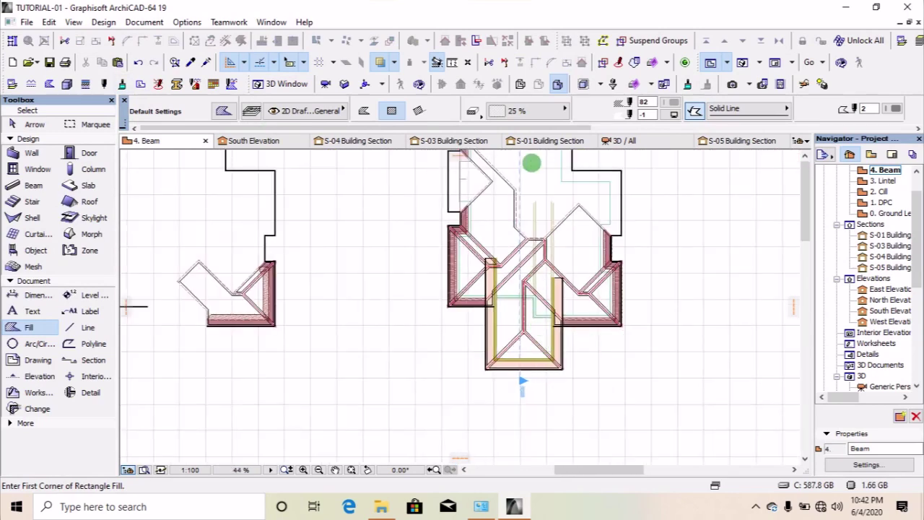
- Set the Wall tool defaults to a Complex Profile structure using the GUTER-001 profile
click(29, 154)
click(228, 117)
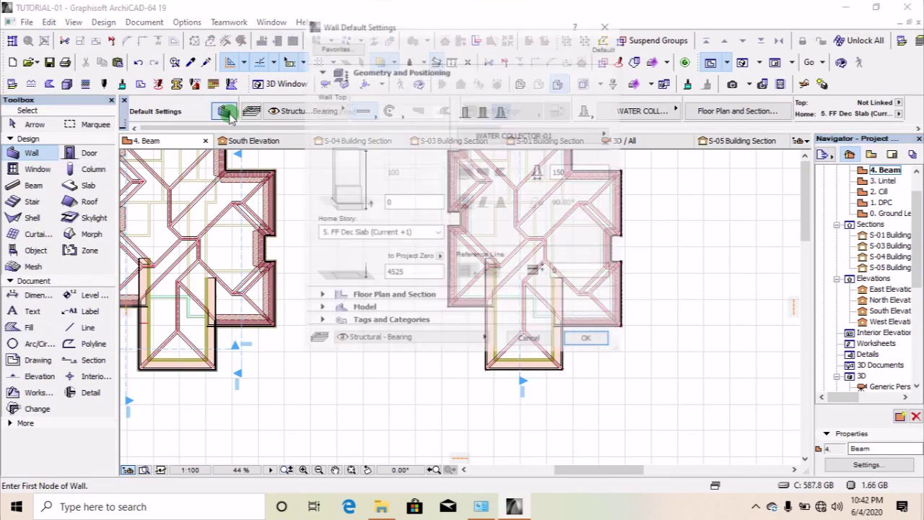
click(465, 112)
click(502, 112)
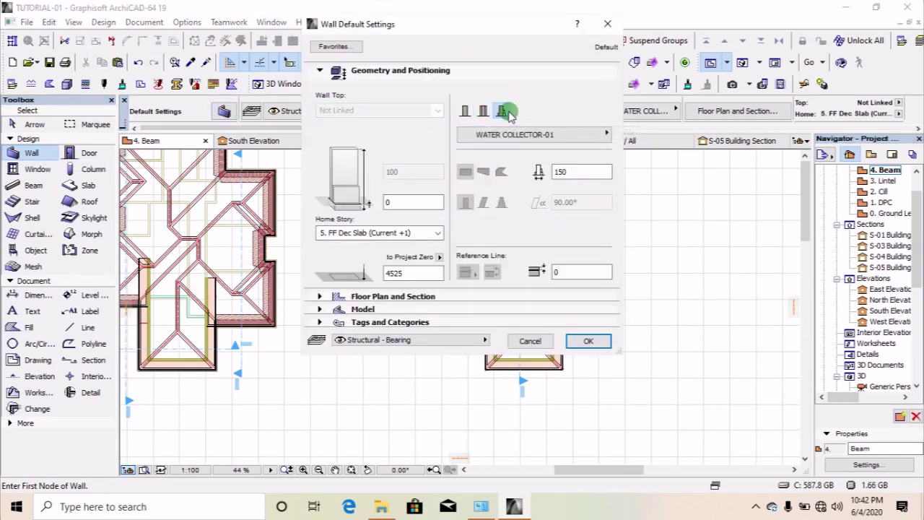
click(512, 111)
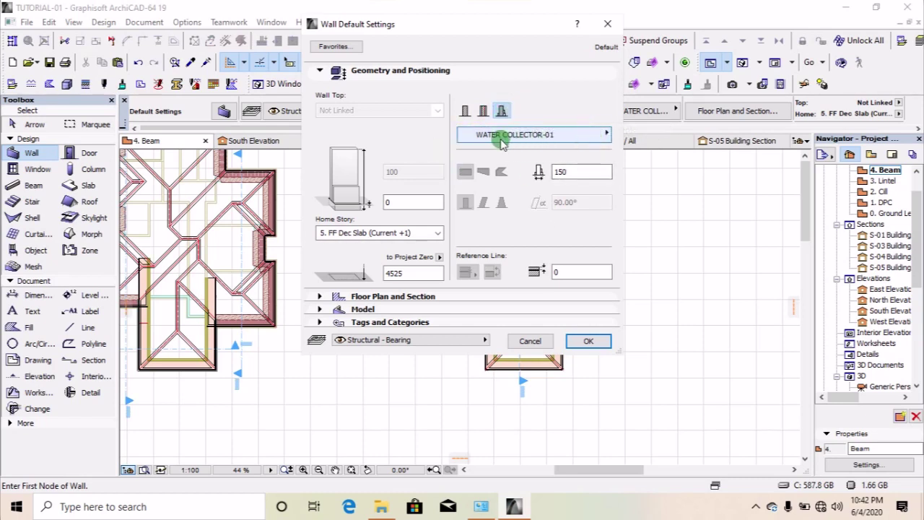
click(605, 136)
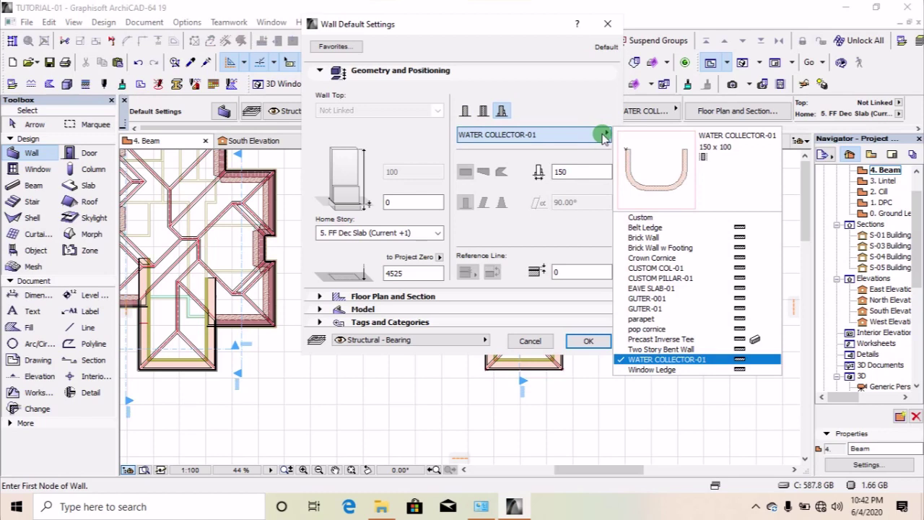
click(659, 298)
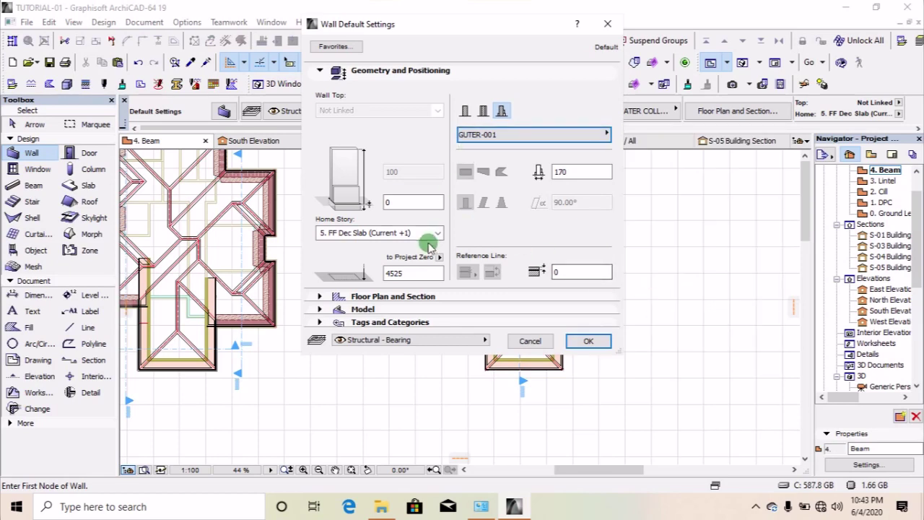
click(586, 342)
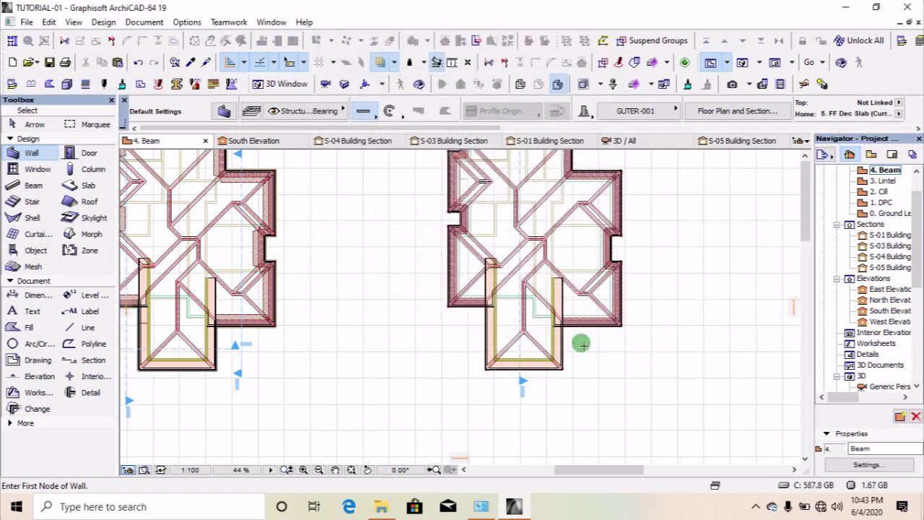
scroll(553, 348, up, 8)
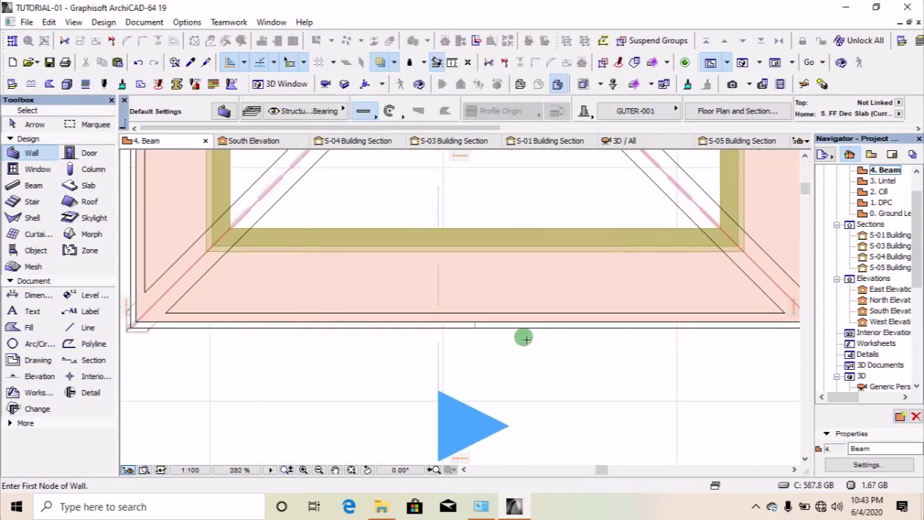
scroll(513, 315, down, 3)
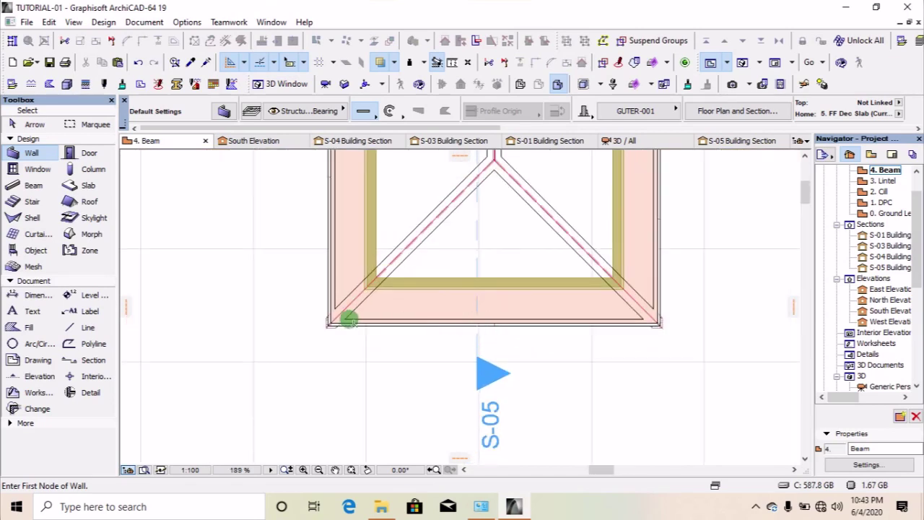
scroll(409, 352, down, 2)
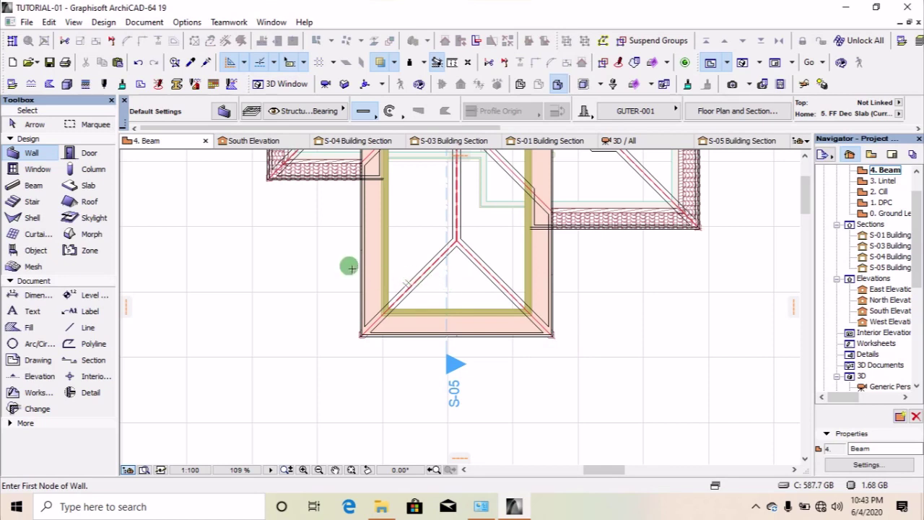
click(177, 85)
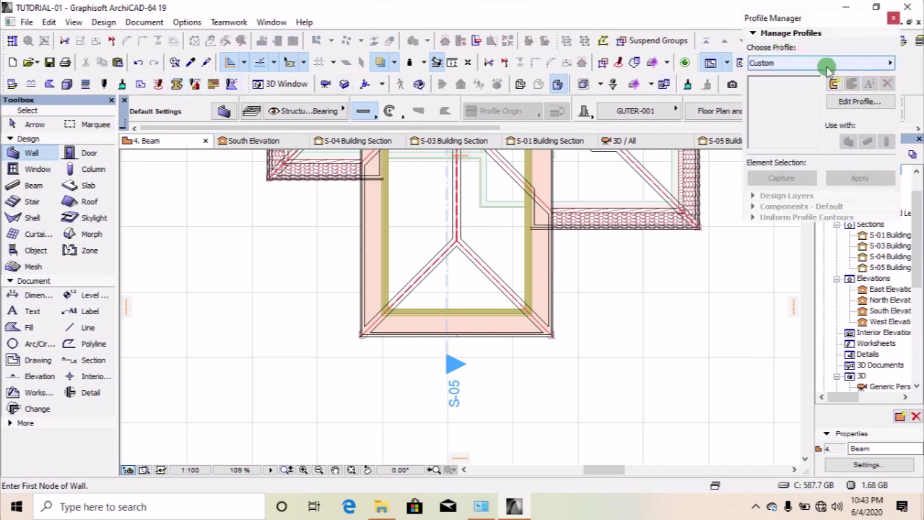
click(828, 64)
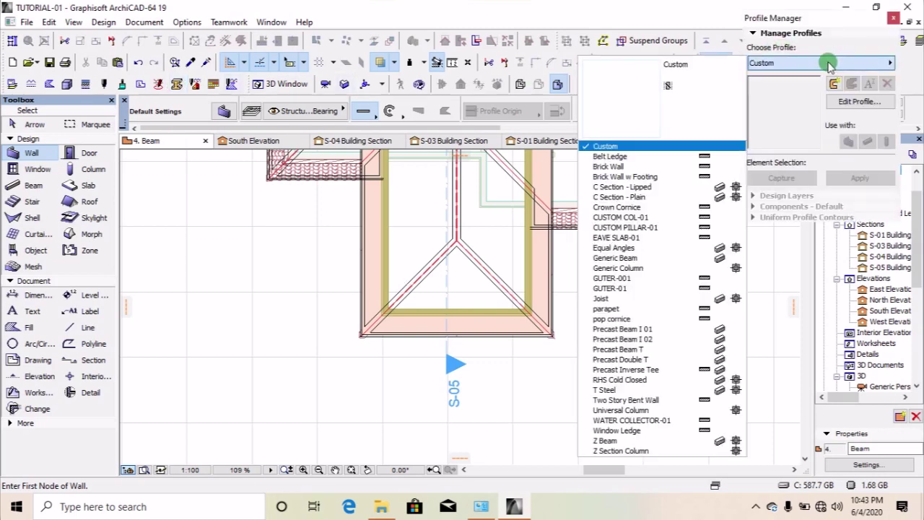
click(622, 278)
drag(778, 109, 757, 96)
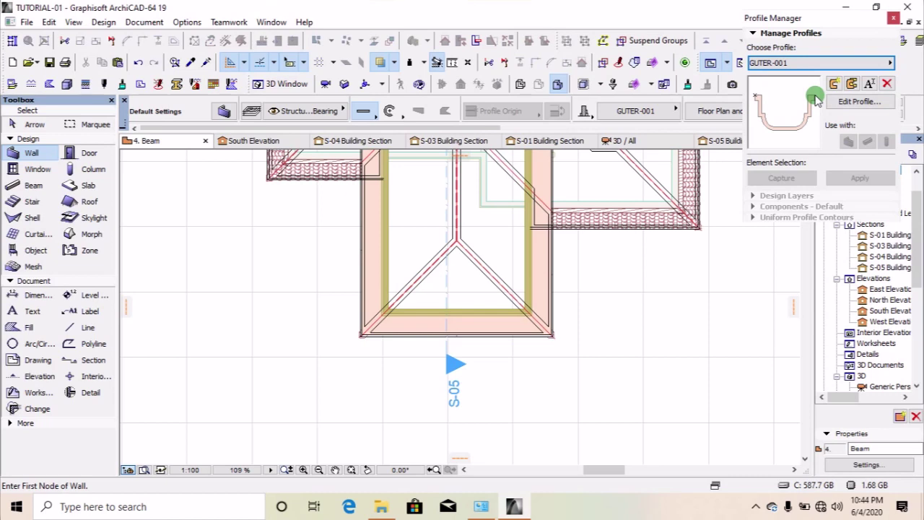
click(895, 21)
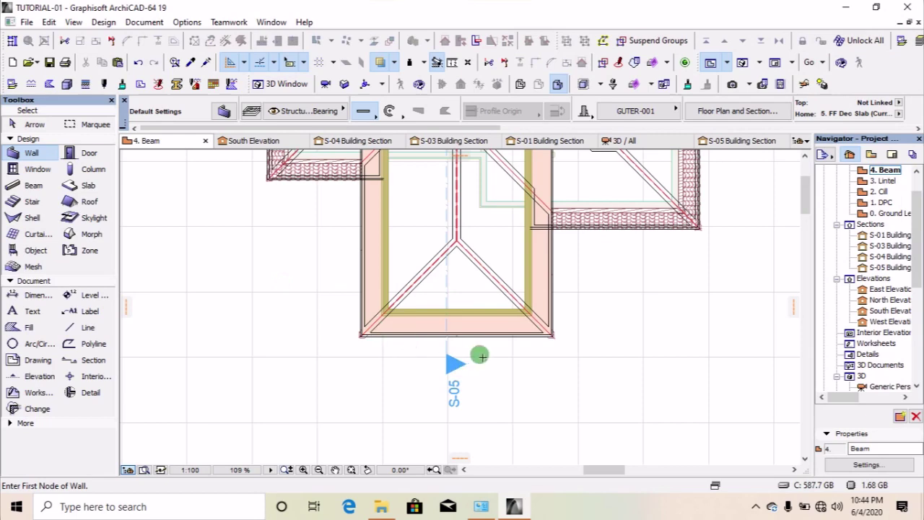
- Draw the first GUTER-001 gutter wall between two opposite eave corners
scroll(481, 355, up, 4)
scroll(542, 326, down, 3)
scroll(462, 376, up, 3)
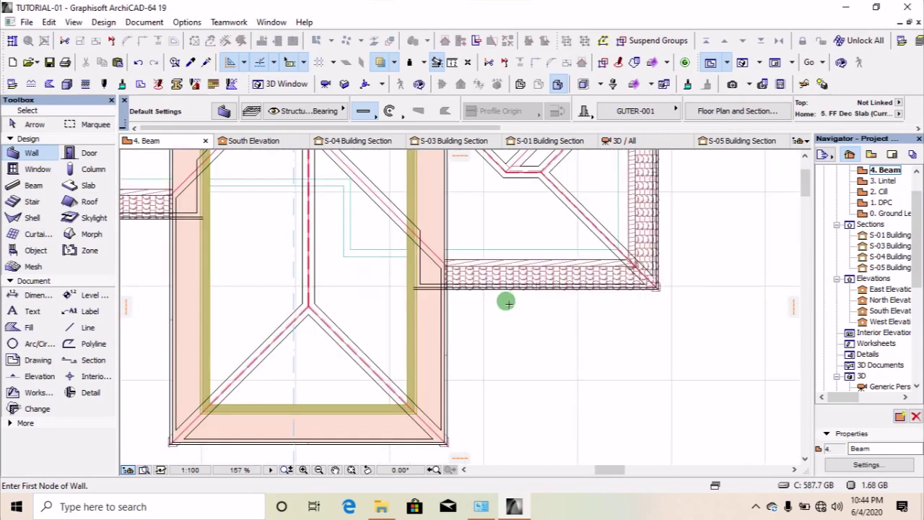
scroll(345, 408, down, 3)
scroll(336, 346, up, 3)
scroll(366, 376, down, 4)
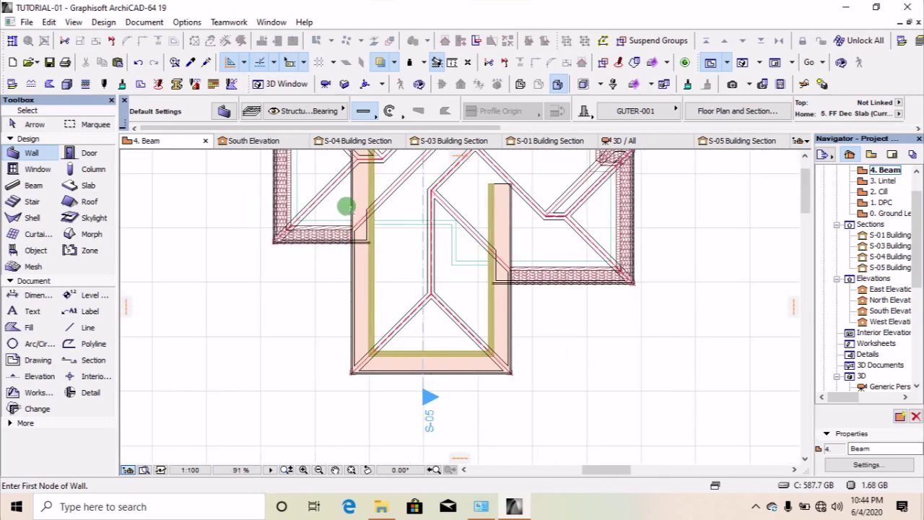
scroll(346, 207, up, 18)
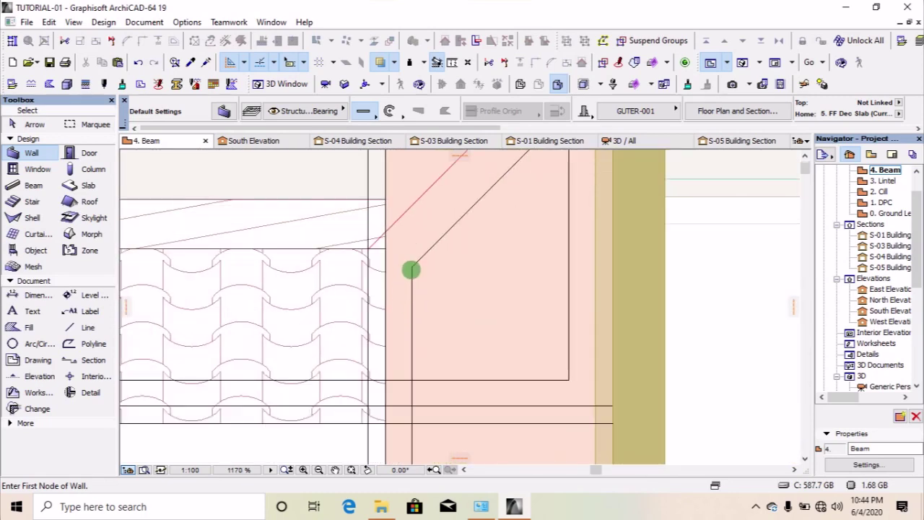
click(412, 270)
scroll(406, 260, down, 2)
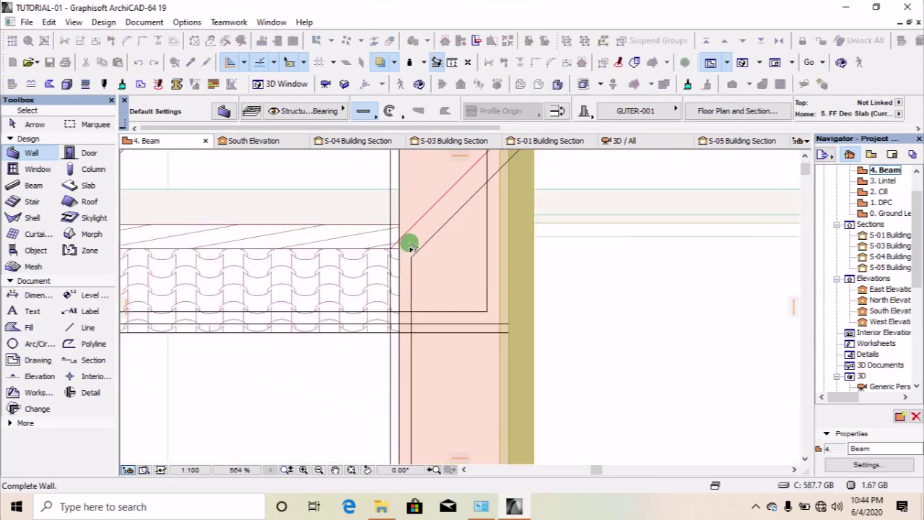
scroll(408, 387, down, 10)
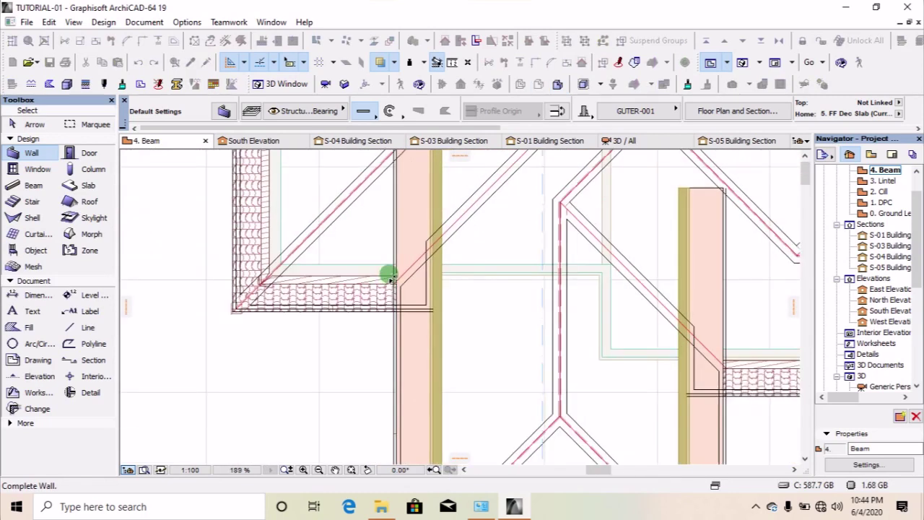
scroll(397, 368, up, 17)
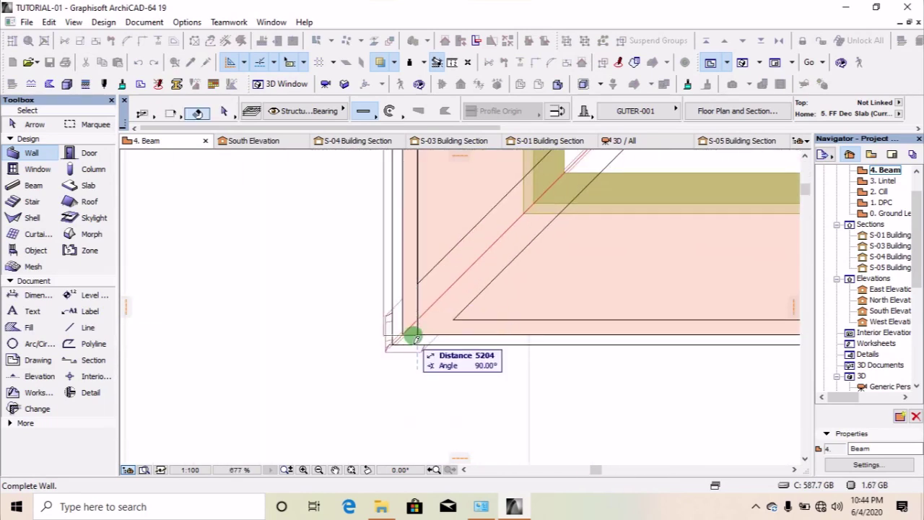
click(413, 316)
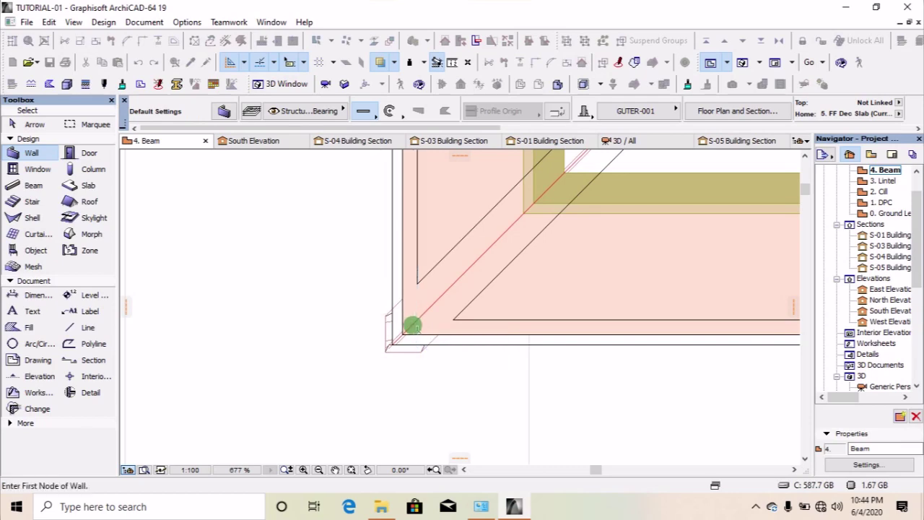
- Draw a second gutter wall along the eave from the beam corner, then fit the plan and switch to 3D
scroll(438, 386, down, 10)
scroll(425, 295, up, 5)
scroll(431, 232, up, 5)
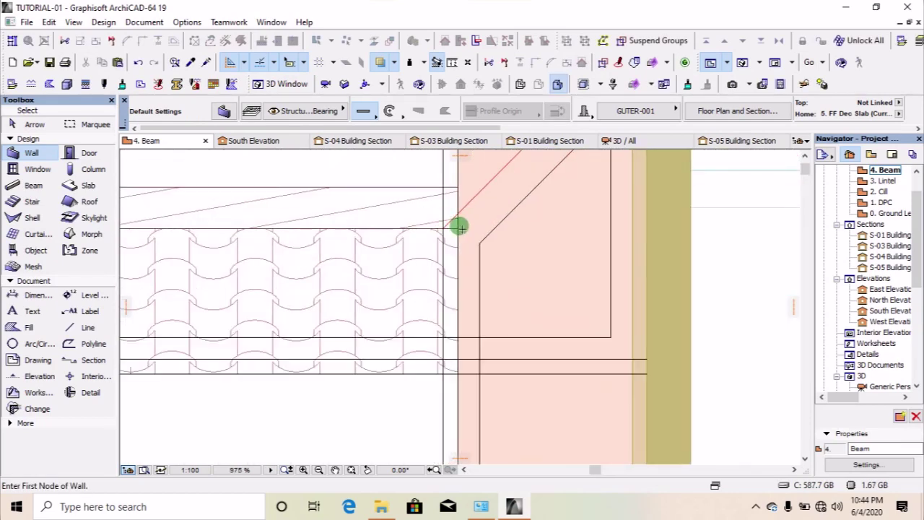
click(456, 214)
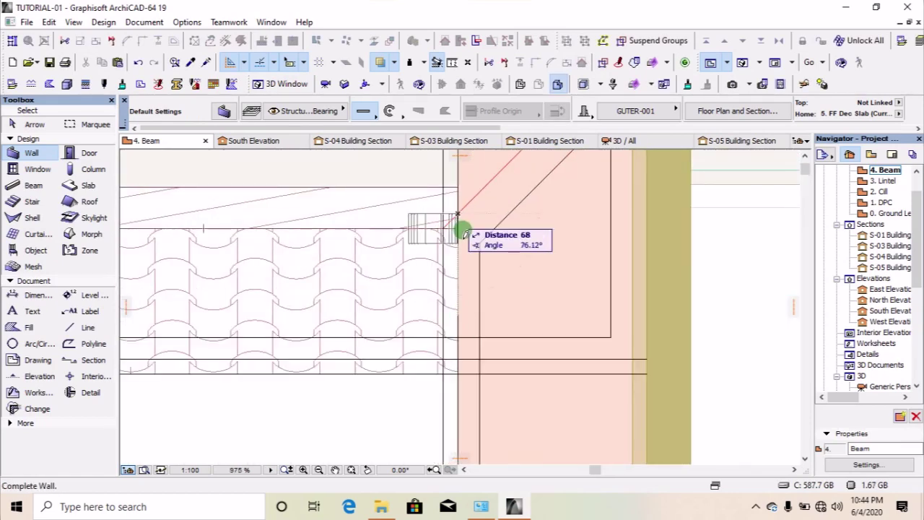
scroll(462, 234, down, 3)
scroll(461, 365, up, 3)
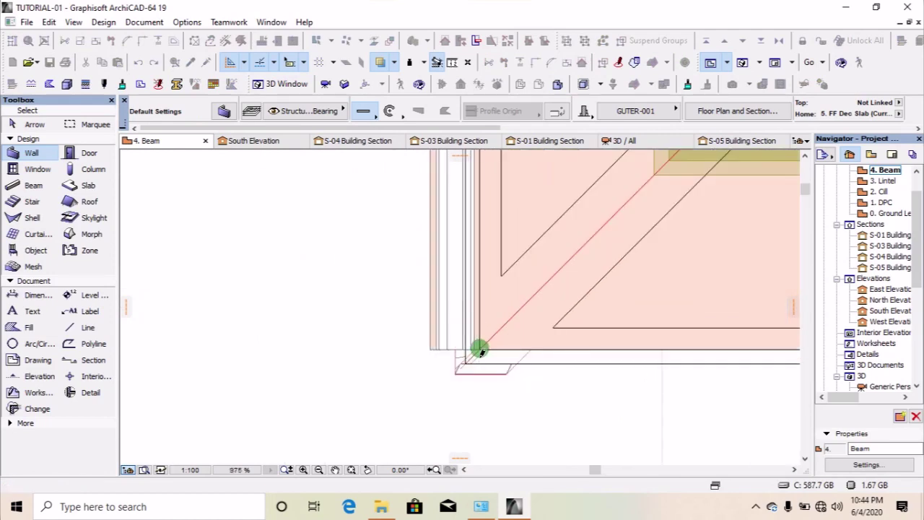
scroll(623, 361, down, 3)
scroll(468, 351, up, 3)
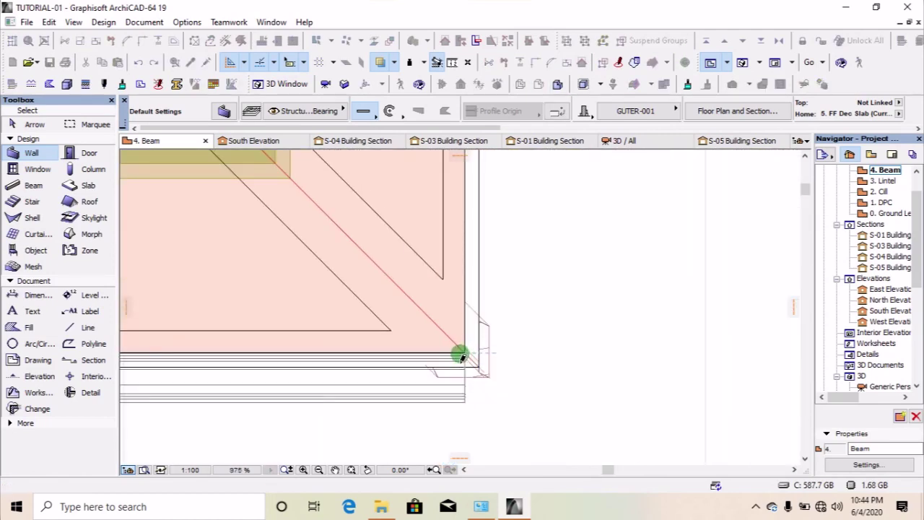
scroll(467, 351, down, 5)
scroll(471, 254, up, 2)
scroll(472, 254, up, 3)
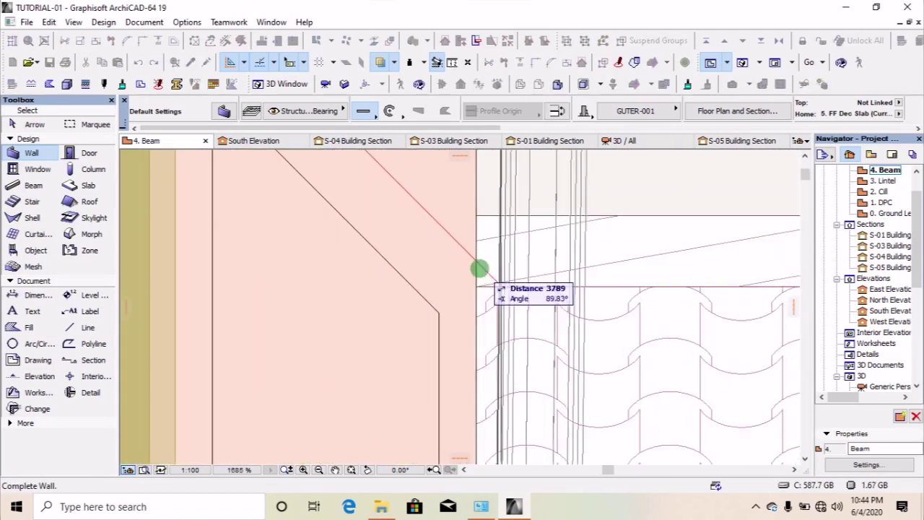
click(479, 265)
click(740, 63)
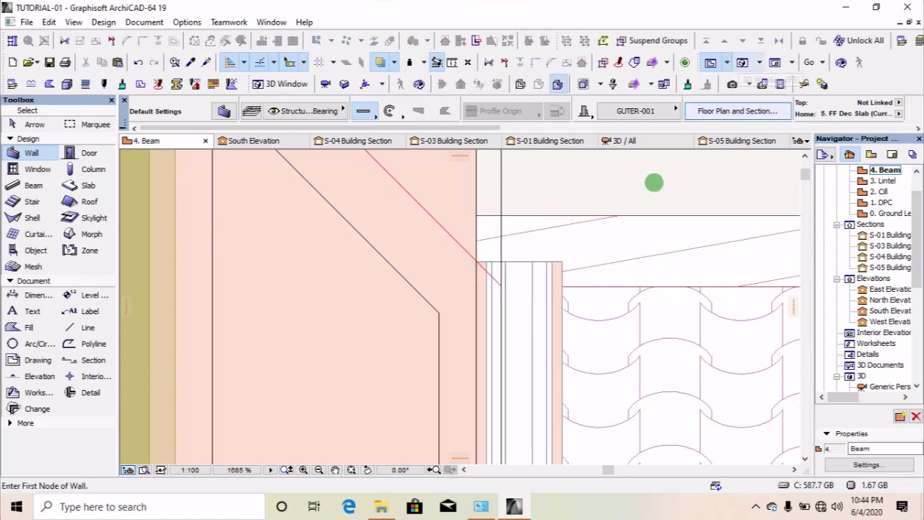
click(740, 63)
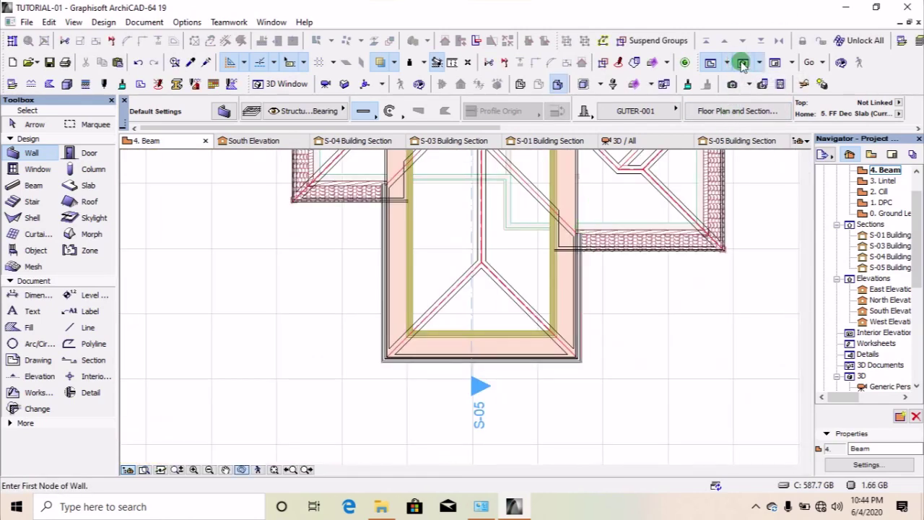
- Orbit the 3D model past the gable front and left wing to inspect the eave gutter, then return to 4. Beam
scroll(640, 318, up, 5)
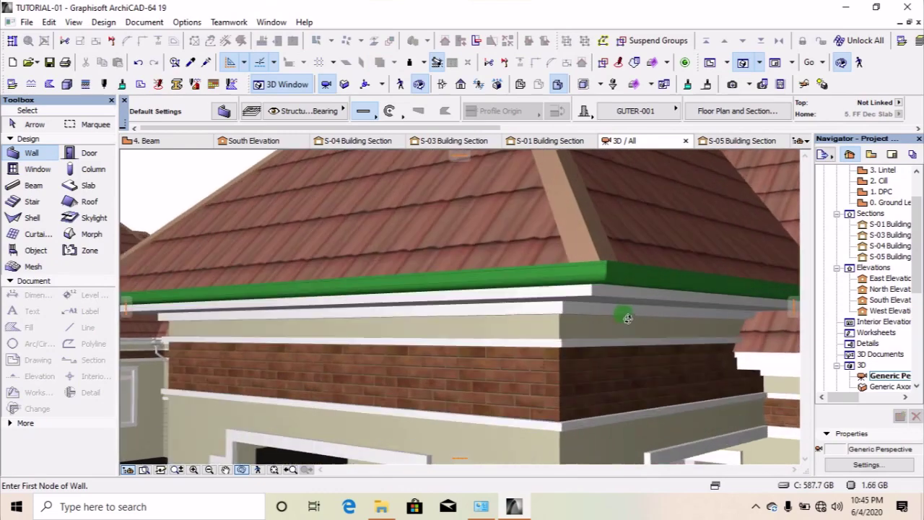
shift+middle_drag(612, 291, 450, 250)
scroll(509, 227, up, 5)
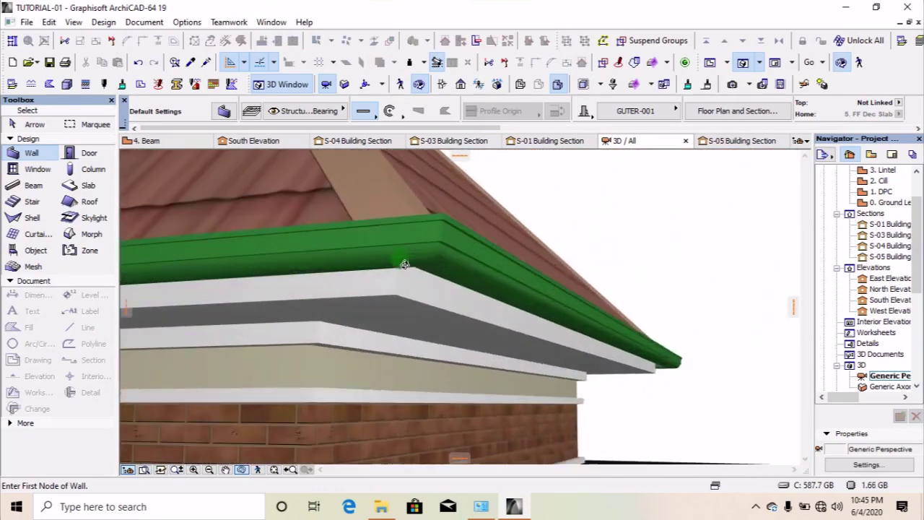
shift+middle_drag(512, 224, 390, 239)
scroll(462, 282, down, 5)
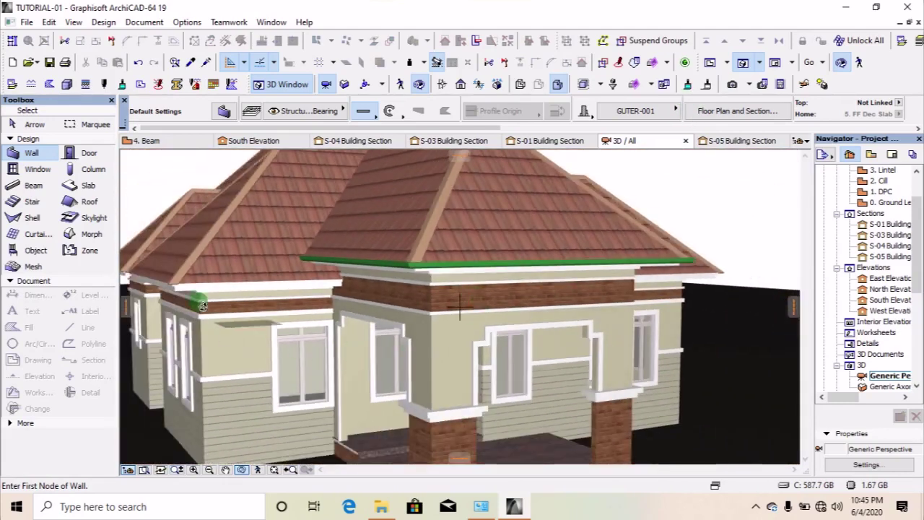
scroll(459, 307, up, 5)
shift+middle_drag(287, 287, 370, 295)
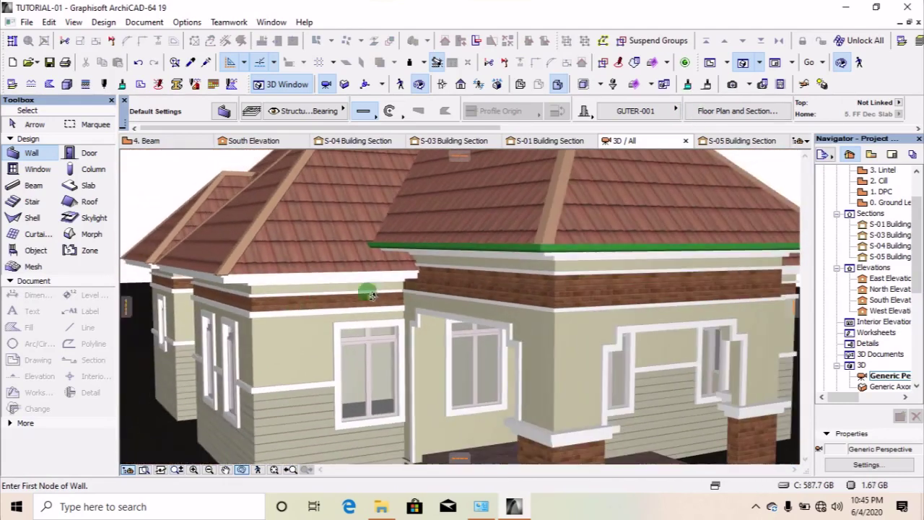
click(710, 62)
scroll(510, 303, up, 5)
- Draw a GUTER-001 gutter wall from the top roof corner along the main roof's top eave
scroll(435, 371, down, 8)
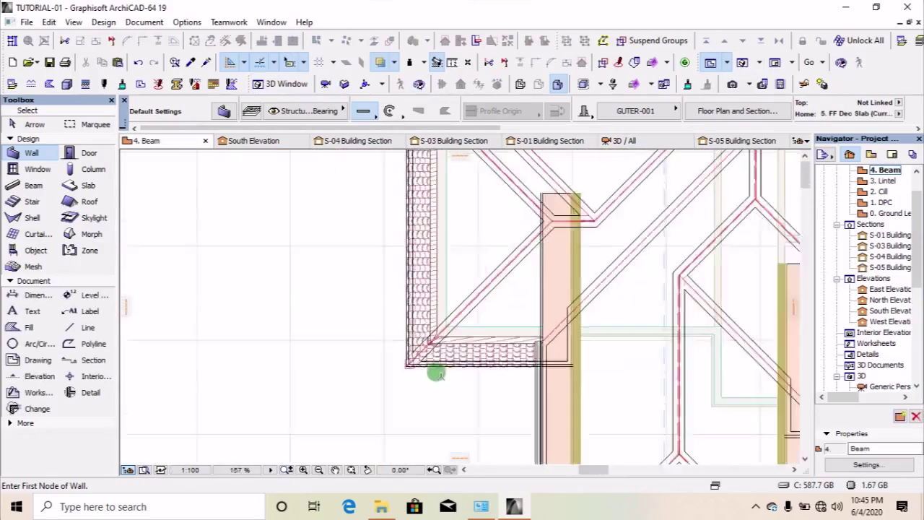
scroll(520, 187, up, 5)
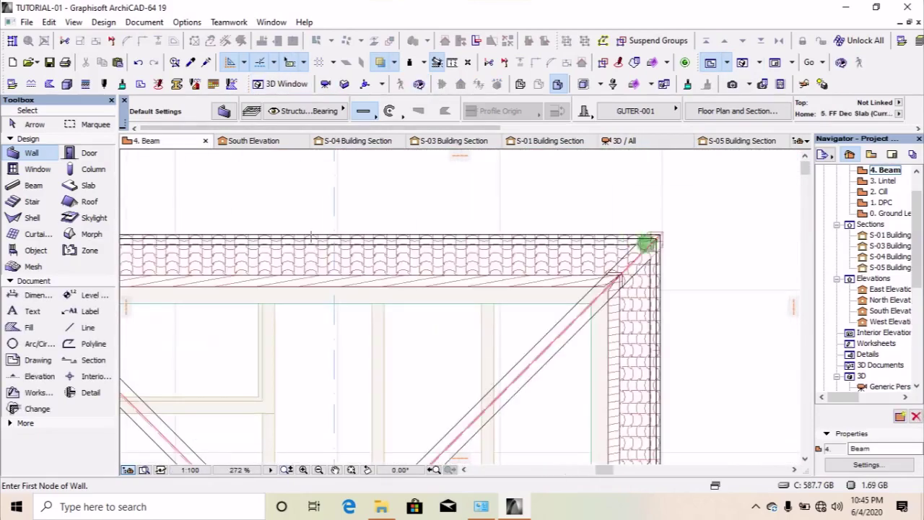
click(672, 211)
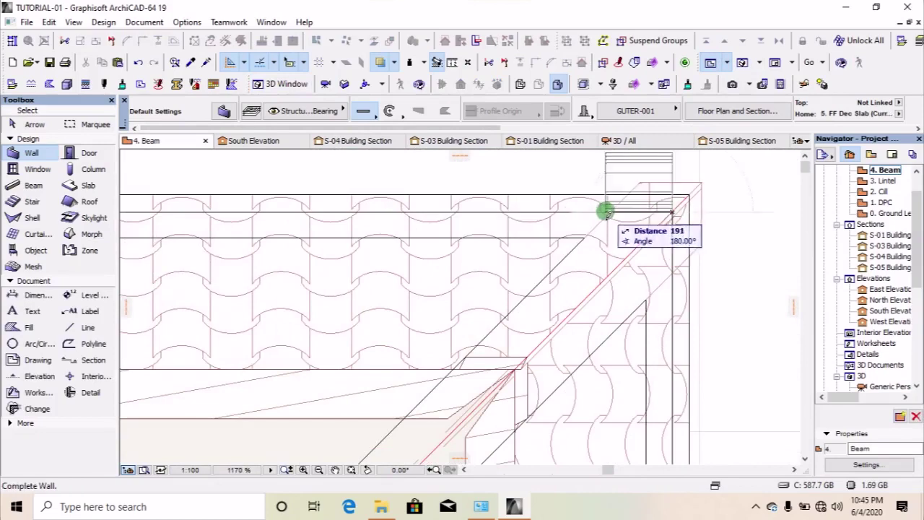
scroll(618, 221, down, 6)
scroll(343, 217, up, 2)
scroll(342, 217, up, 4)
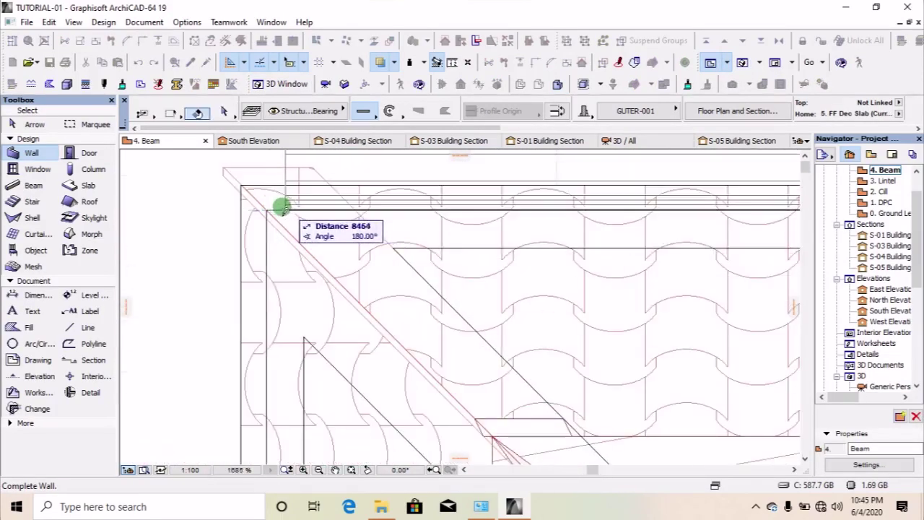
click(267, 210)
scroll(283, 215, down, 6)
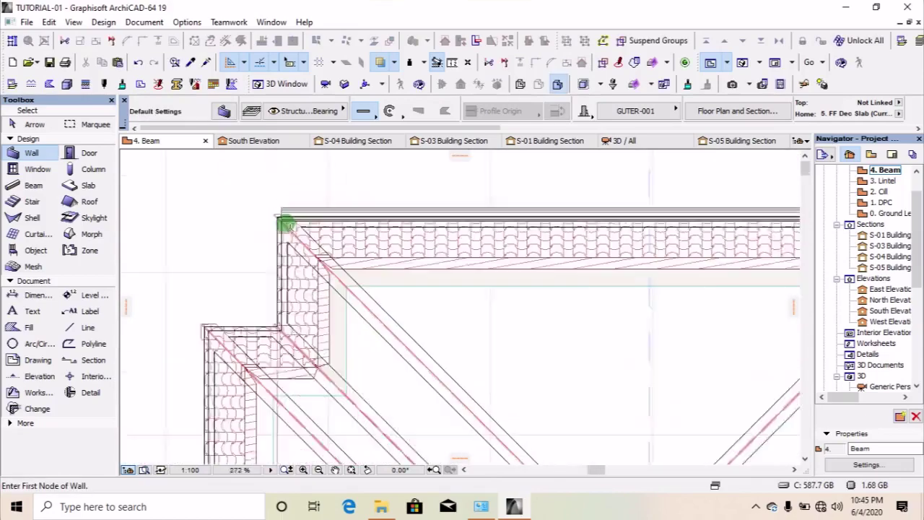
scroll(377, 239, up, 3)
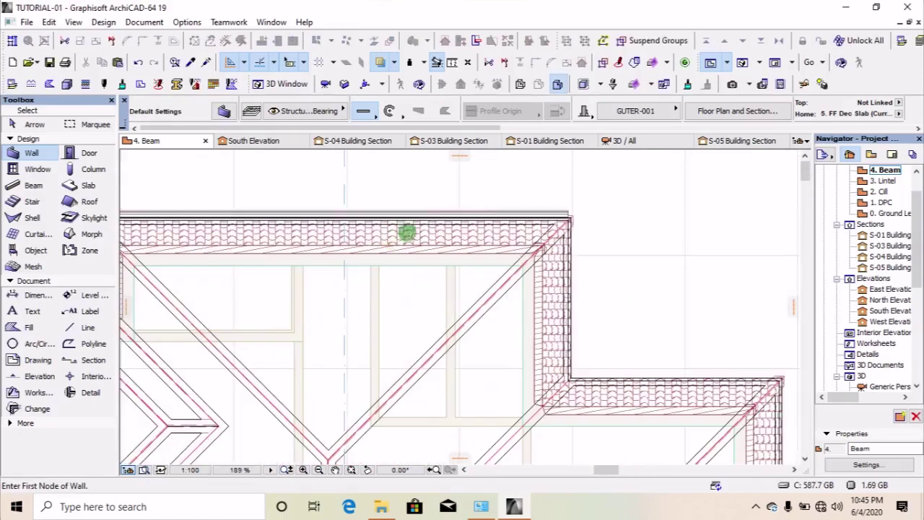
scroll(570, 214, up, 3)
scroll(610, 253, down, 4)
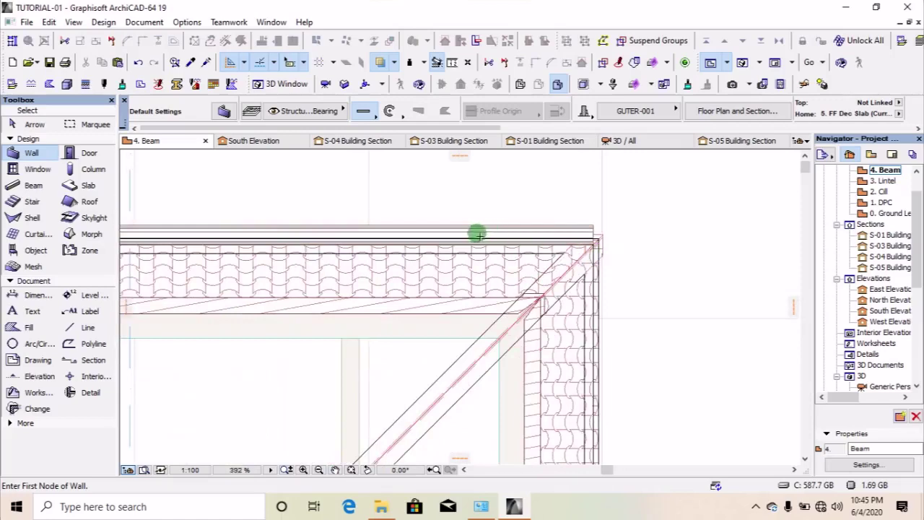
scroll(361, 258, down, 1)
scroll(342, 250, up, 2)
scroll(435, 223, down, 6)
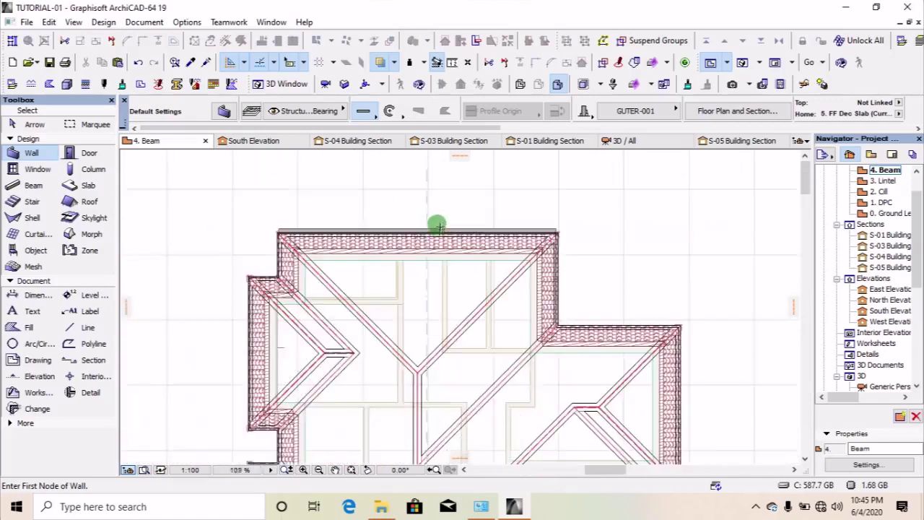
scroll(446, 340, up, 5)
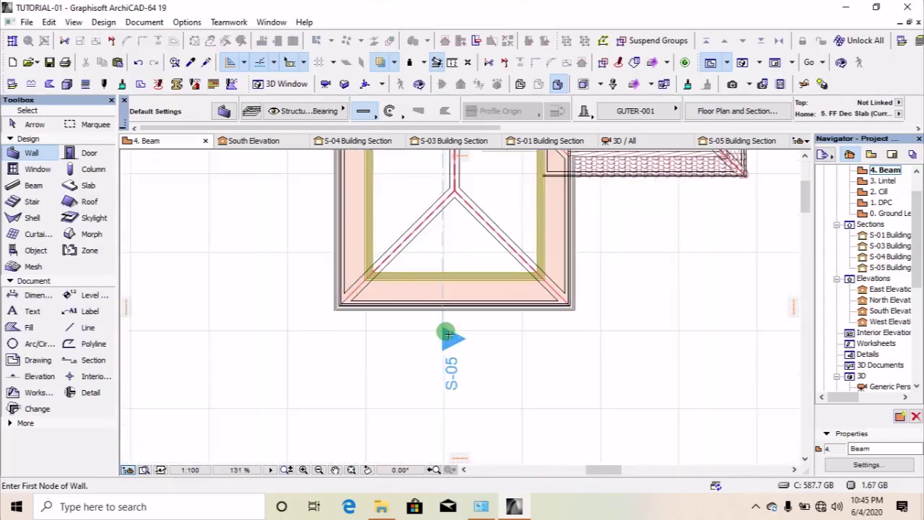
scroll(463, 345, down, 6)
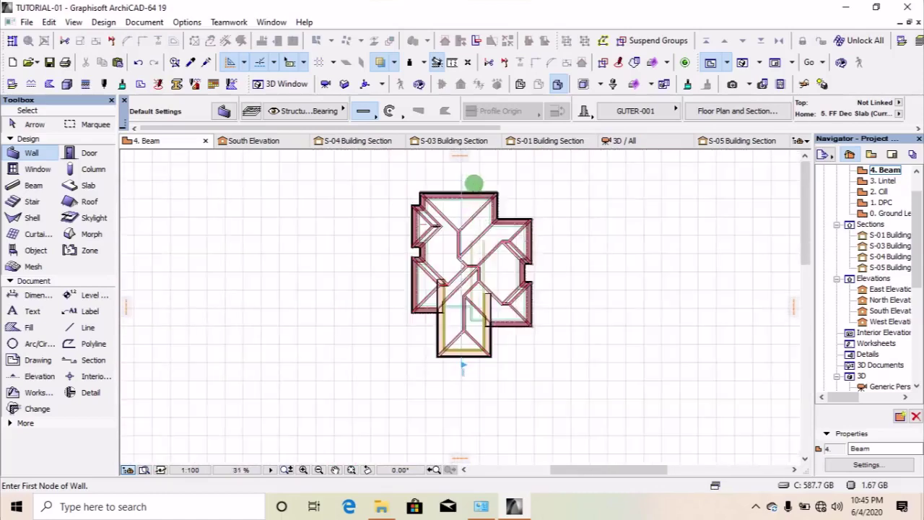
scroll(490, 185, up, 6)
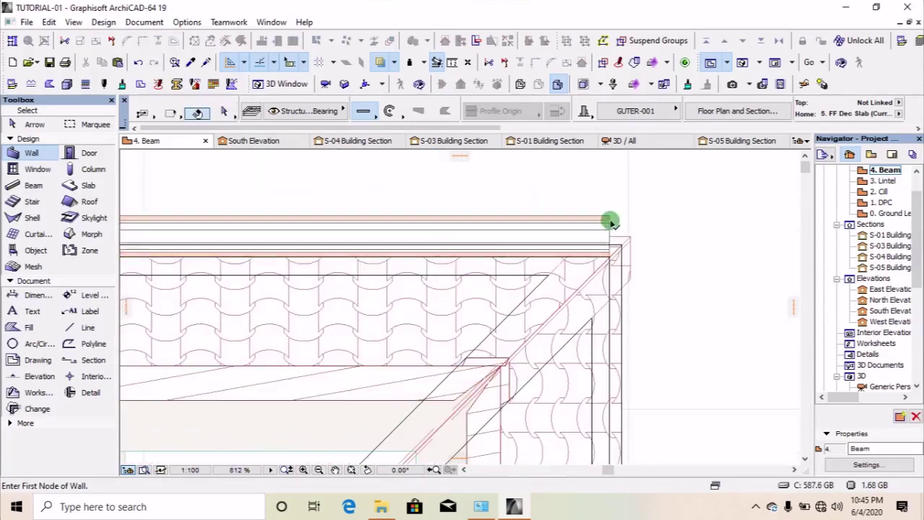
shift+click(619, 259)
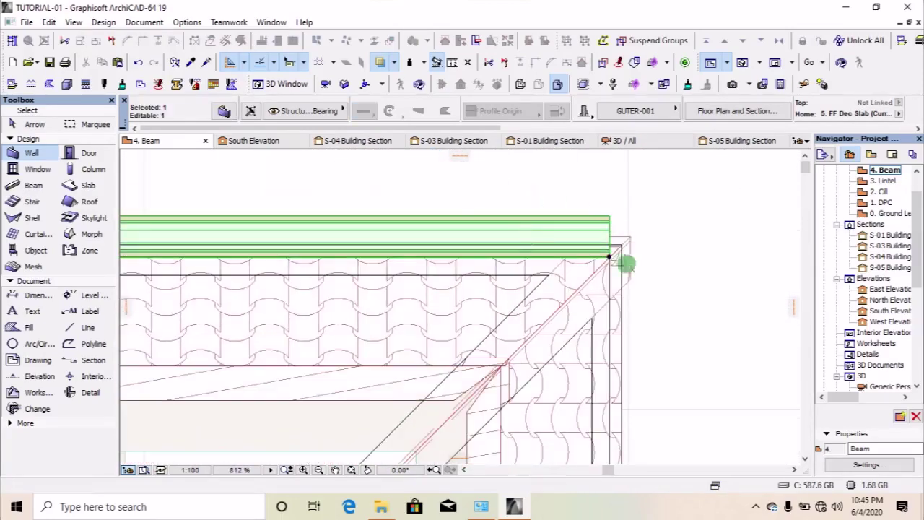
- Reveal the wall's 100 height, -100 bottom offset and 170 thickness, inspect the eaves, and open South Elevation
click(653, 127)
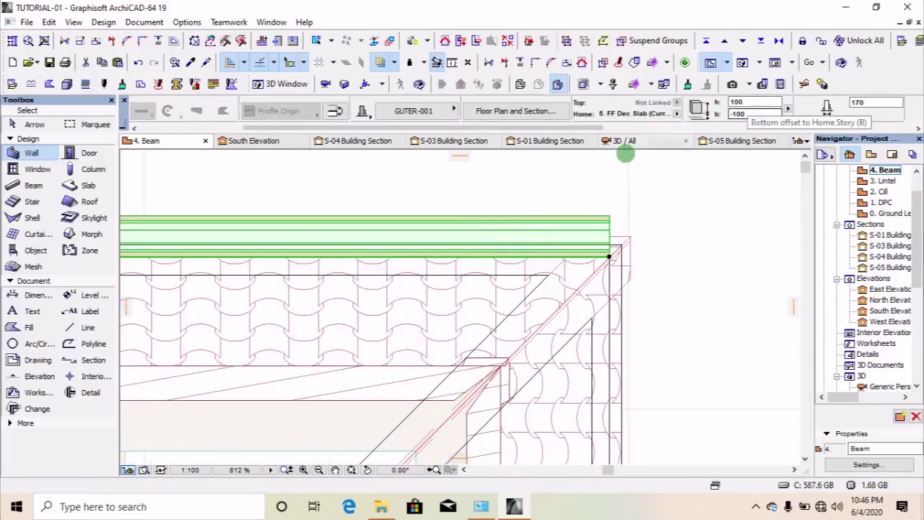
scroll(581, 200, down, 10)
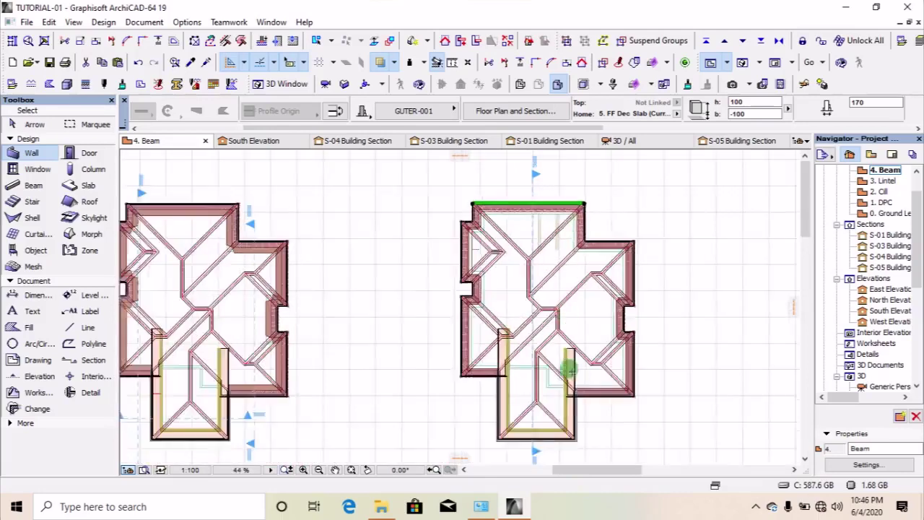
scroll(570, 350, up, 3)
scroll(570, 350, up, 8)
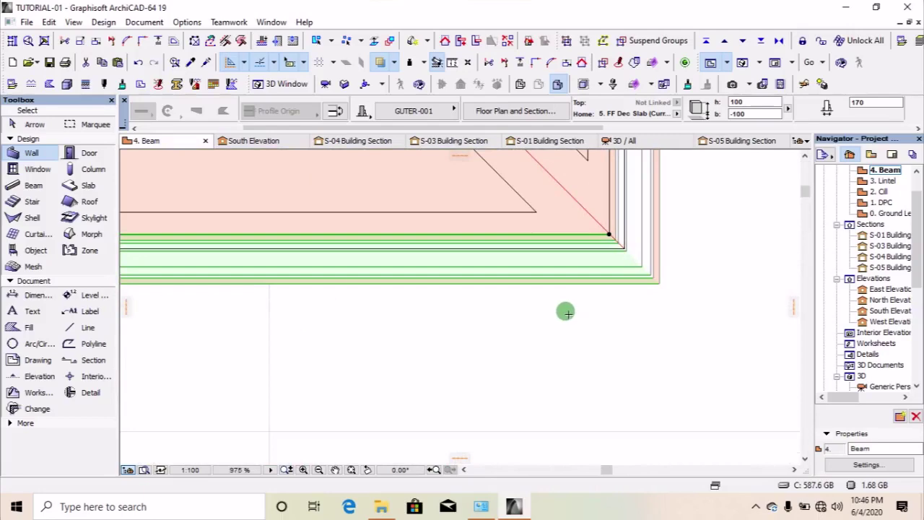
scroll(565, 312, down, 8)
scroll(498, 273, up, 1)
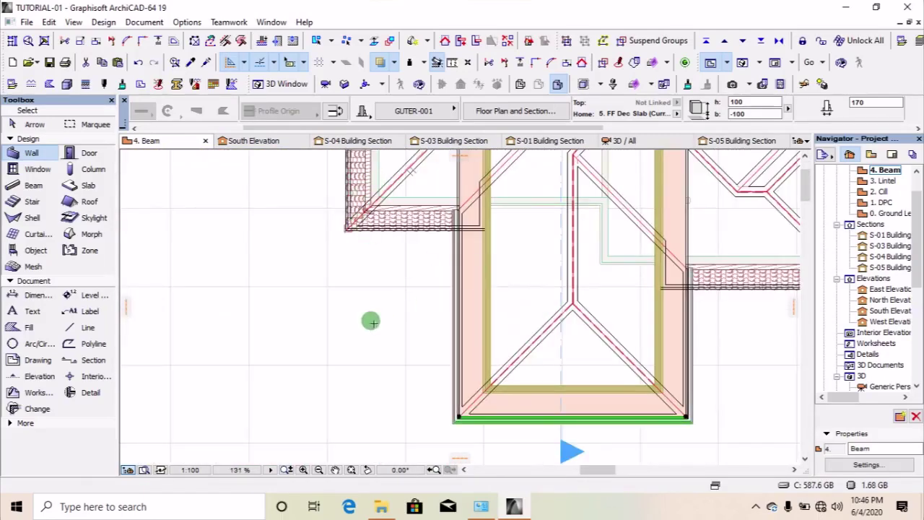
double_click(879, 315)
- Draw a 500-long vertical guide line beside the eave in the South Elevation
scroll(530, 289, down, 10)
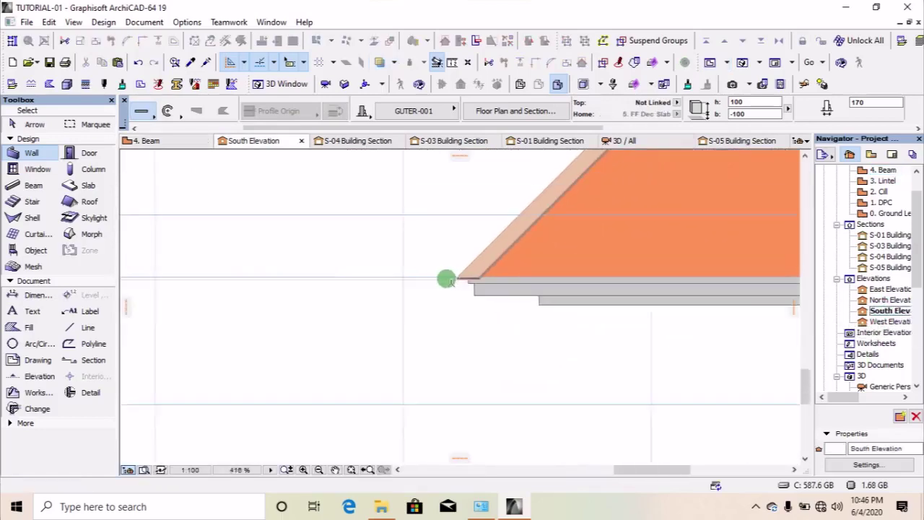
scroll(463, 283, up, 2)
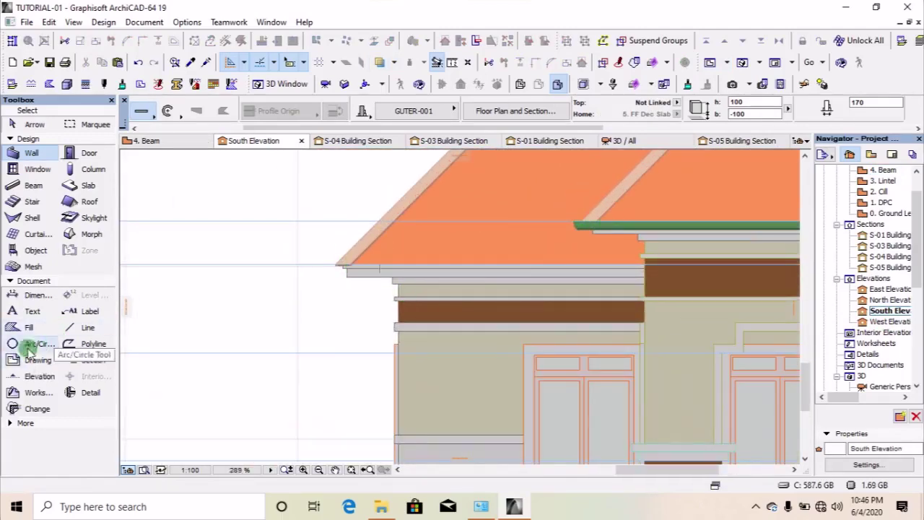
click(81, 327)
click(298, 221)
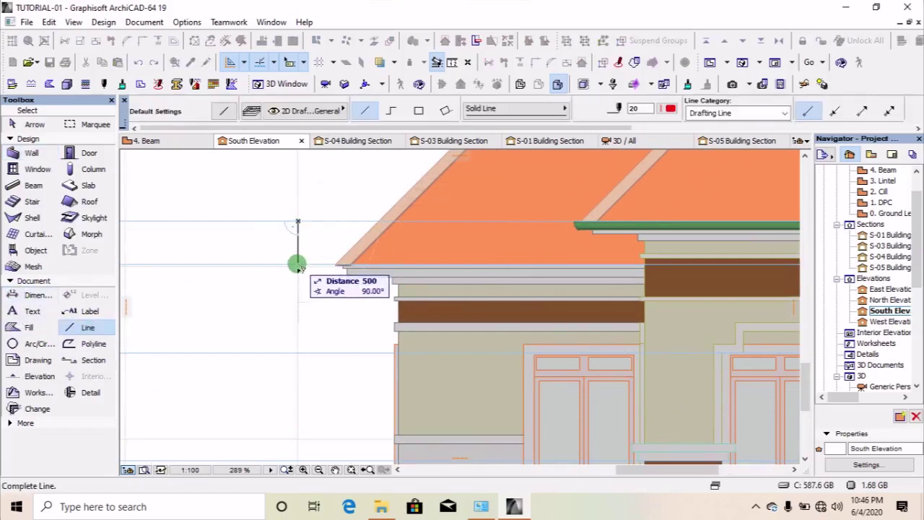
click(297, 264)
- Dimension the guide line, confirming the 0.500 eave-to-gutter gap
scroll(297, 257, up, 2)
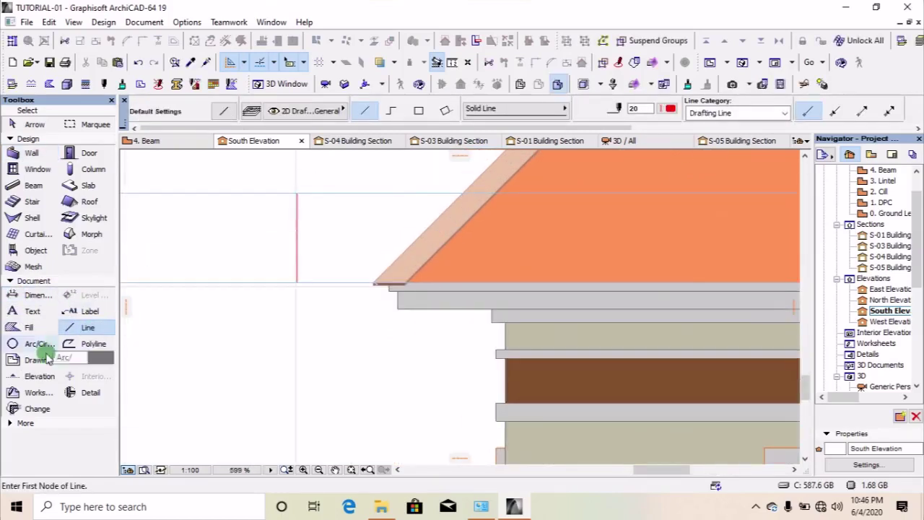
click(29, 295)
click(297, 281)
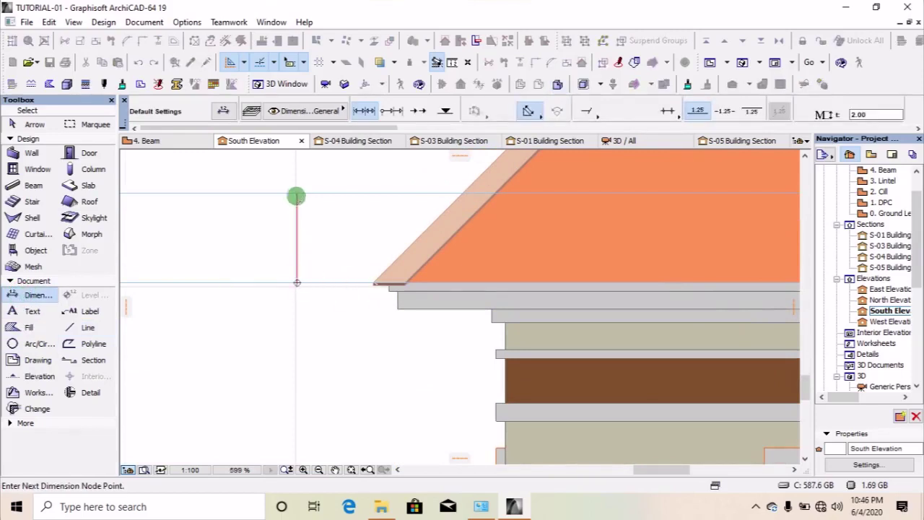
right_click(324, 231)
click(371, 316)
click(254, 293)
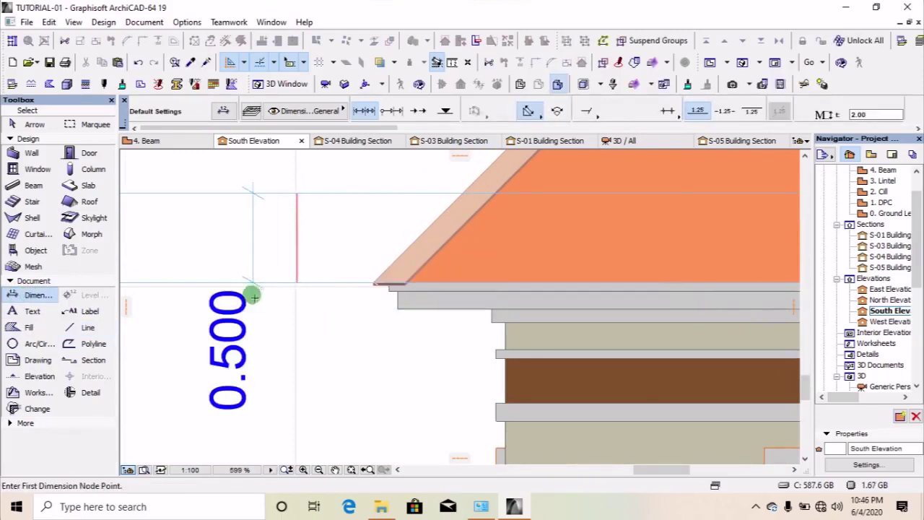
- Delete the 0.500 dimension and return to the 4. Beam floor plan
scroll(301, 297, down, 1)
scroll(273, 267, down, 2)
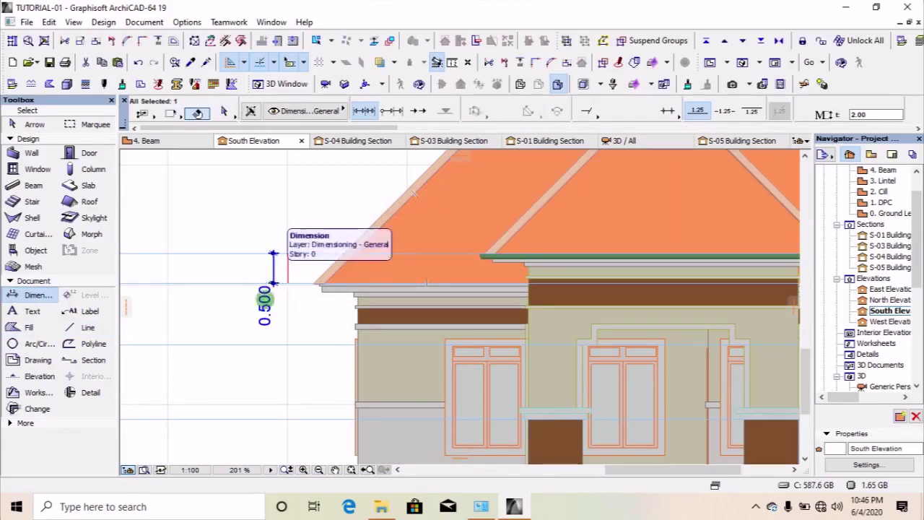
click(264, 307)
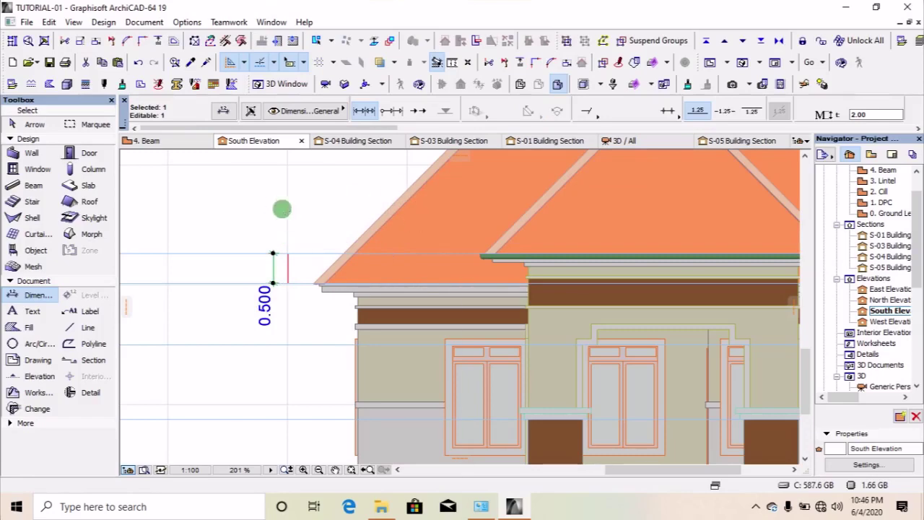
right_click(281, 209)
click(310, 310)
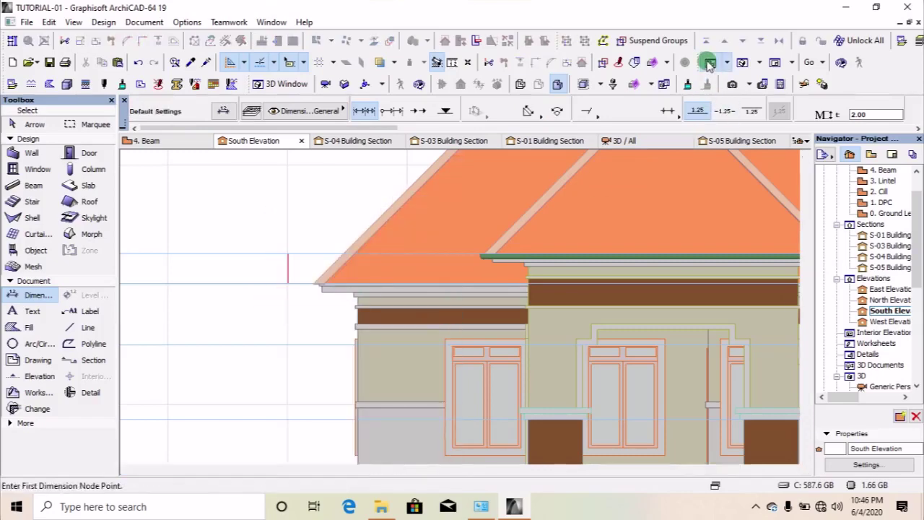
click(710, 64)
scroll(557, 386, down, 2)
scroll(738, 361, up, 6)
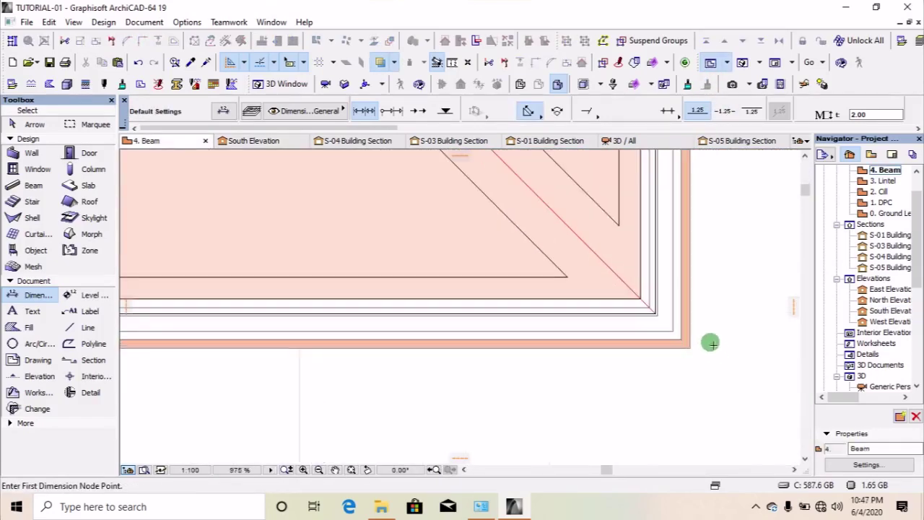
- Select the lower-eave gutter wall and check its settings in the Info Box
shift+click(656, 345)
scroll(598, 373, down, 3)
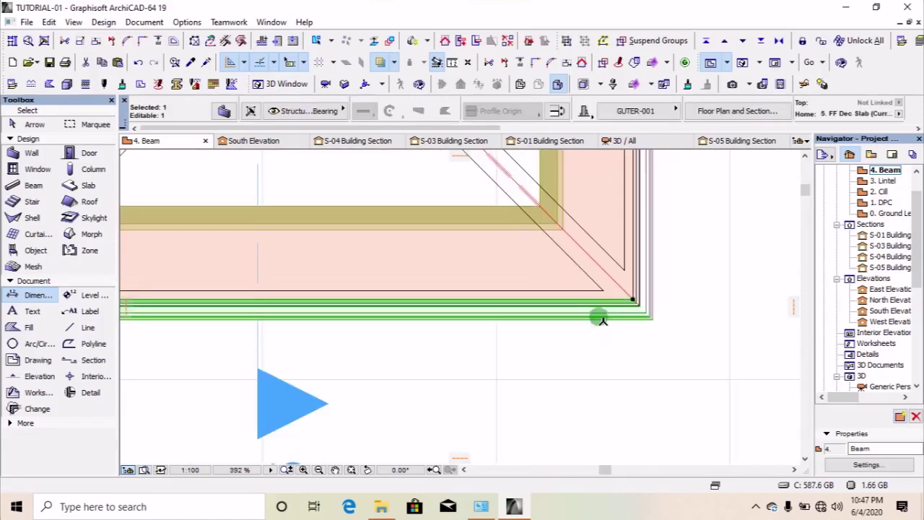
scroll(646, 122, right, 5)
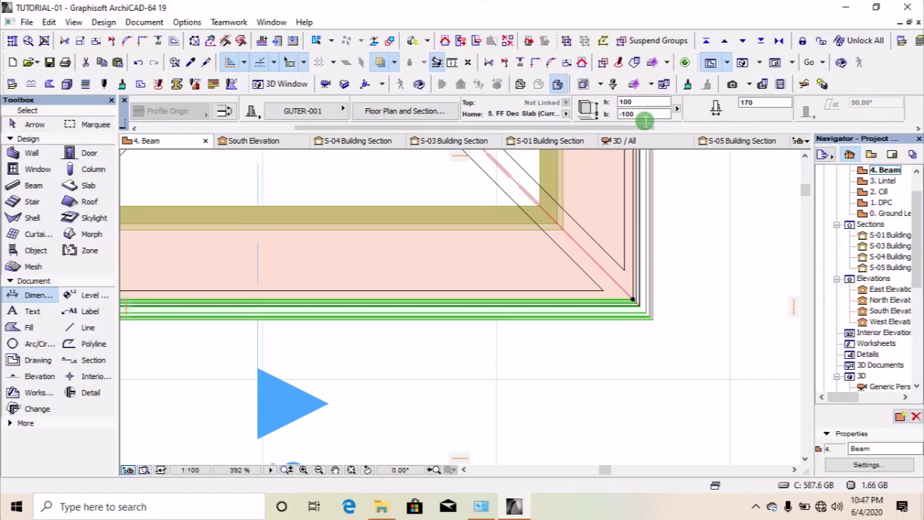
scroll(591, 309, down, 2)
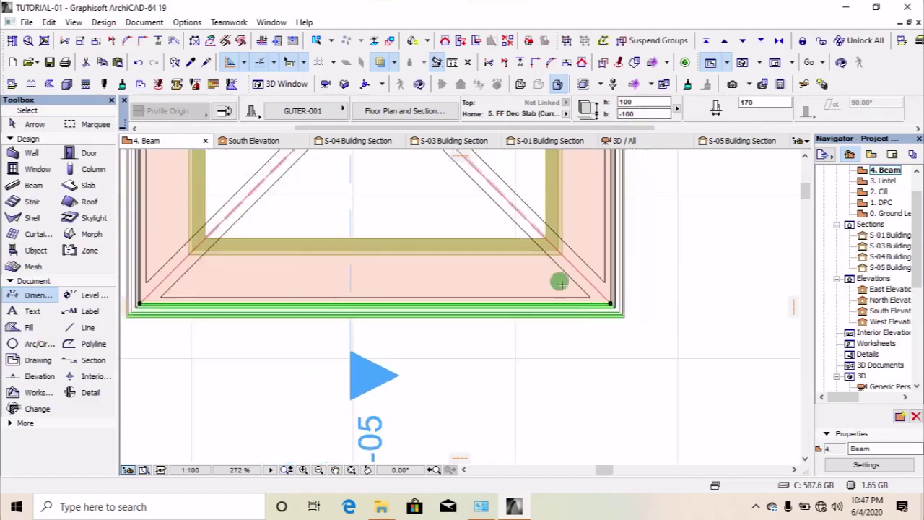
scroll(508, 294, down, 3)
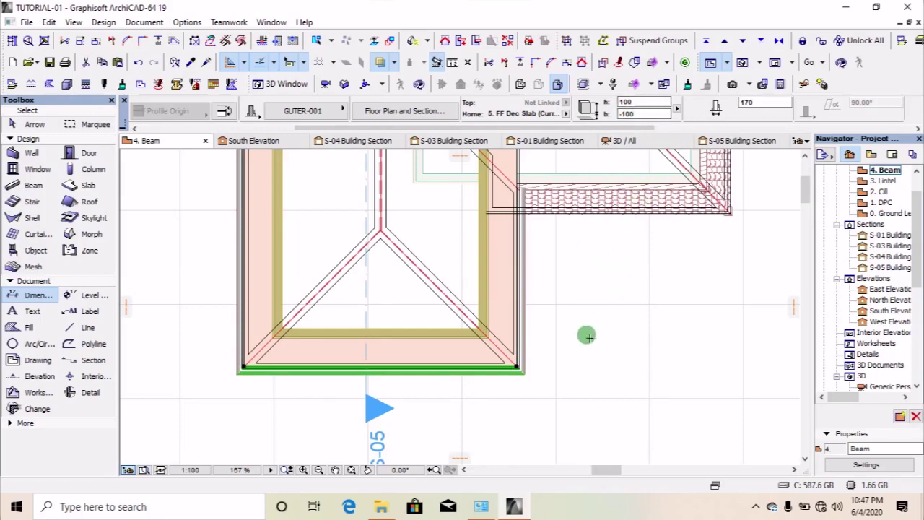
scroll(586, 336, down, 4)
scroll(583, 265, up, 6)
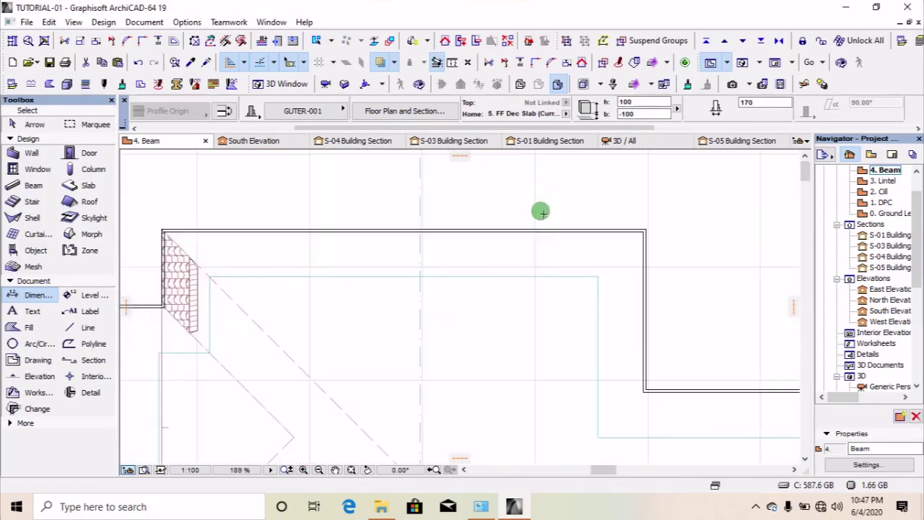
scroll(658, 225, up, 2)
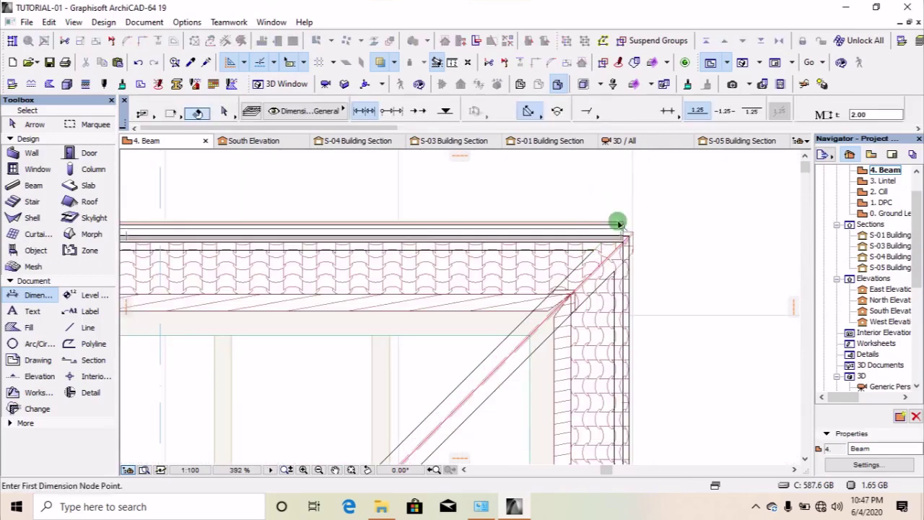
- Change the top-eave gutter wall's bottom offset to -600 and accept that it affects other stories
shift+click(628, 227)
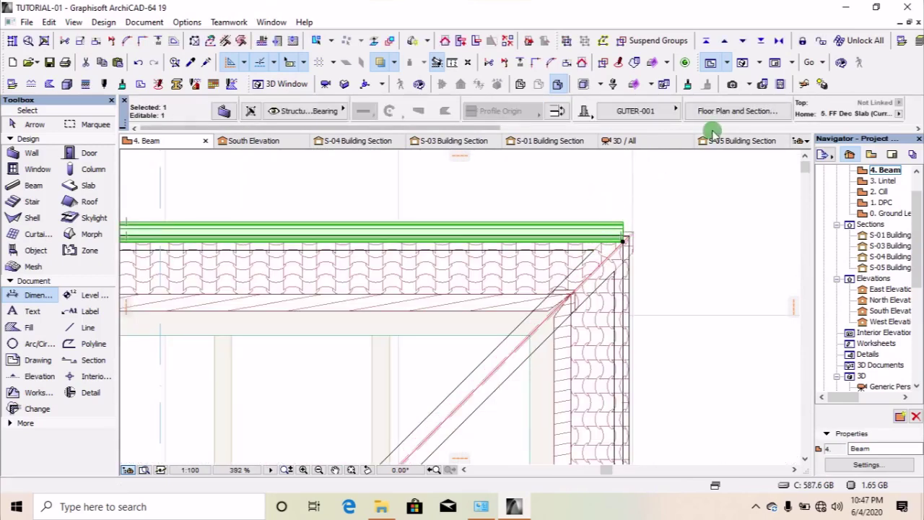
click(668, 128)
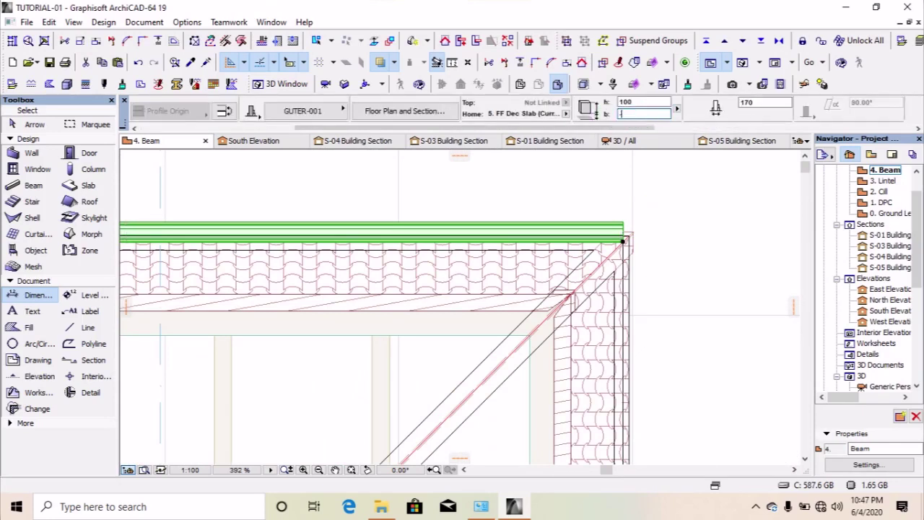
click(643, 270)
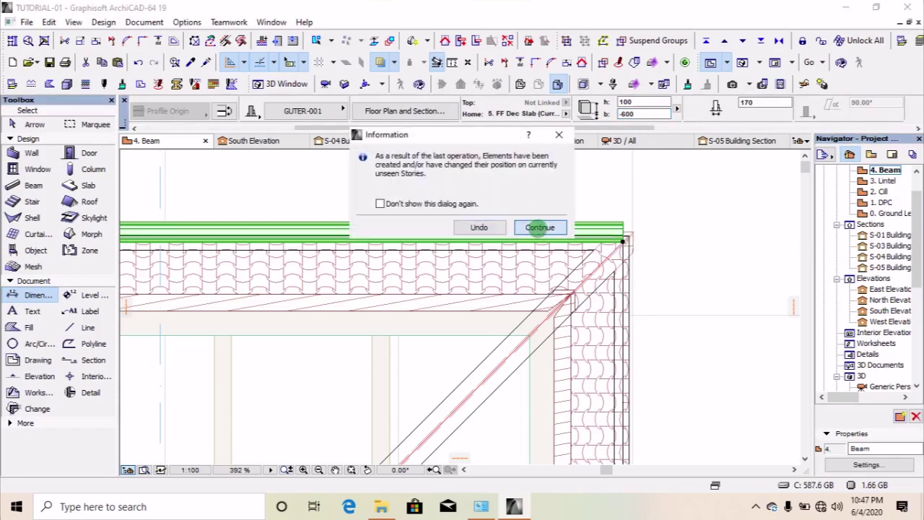
click(540, 228)
scroll(559, 229, down, 5)
- Open the 3. Lintel story floor plan from the Navigator
scroll(559, 230, down, 3)
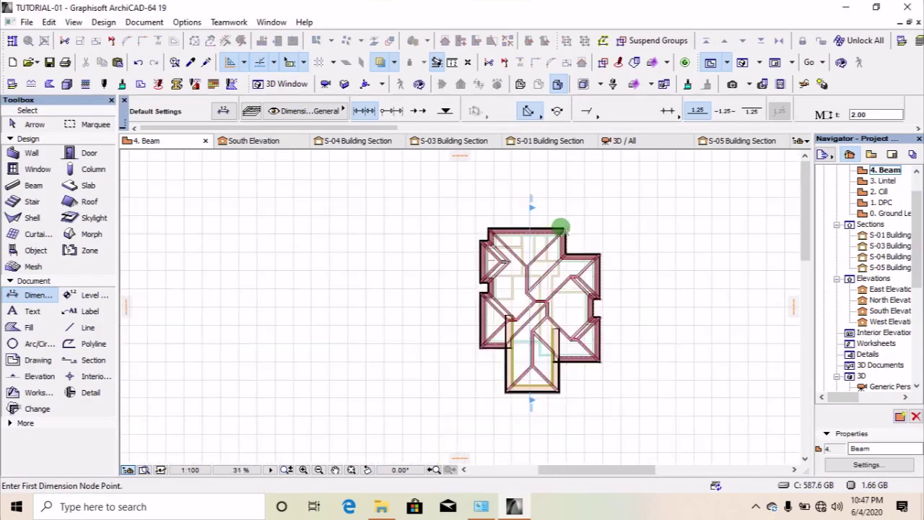
scroll(530, 407, up, 6)
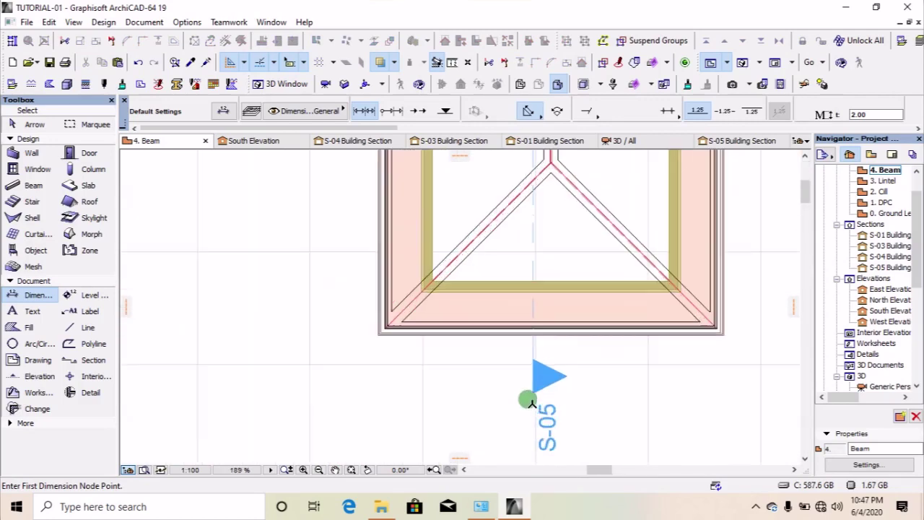
double_click(889, 182)
scroll(496, 388, down, 4)
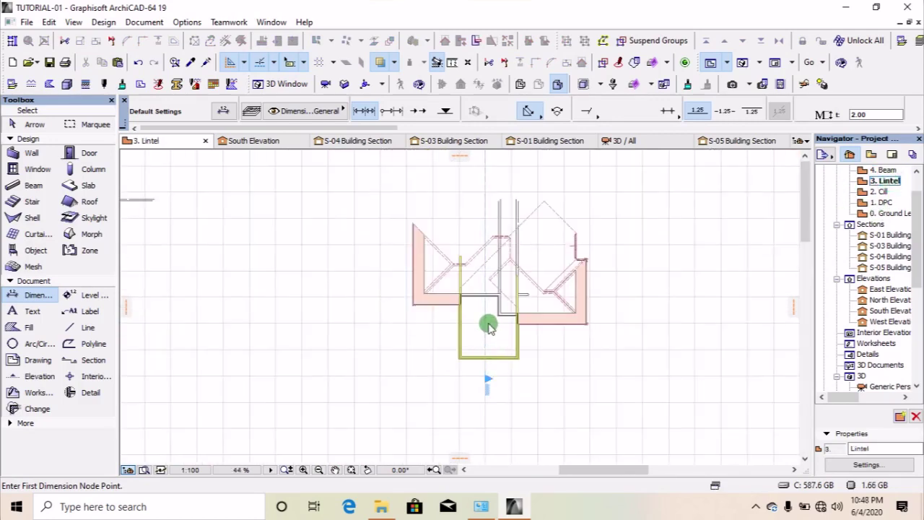
scroll(499, 202, down, 2)
scroll(469, 198, up, 5)
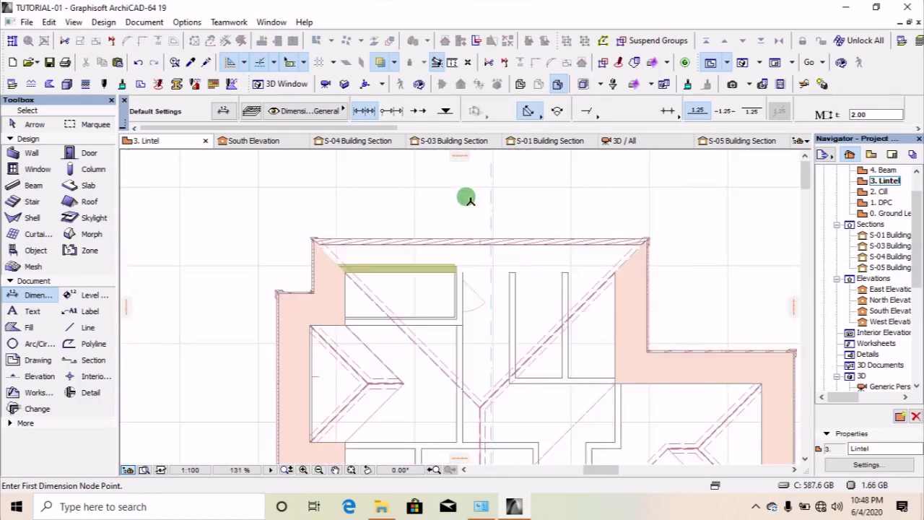
scroll(342, 244, up, 8)
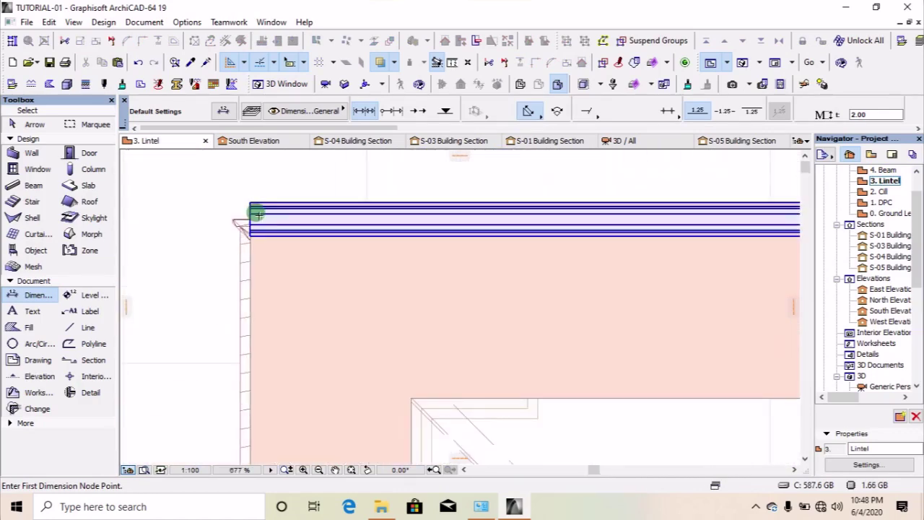
- Pick up the existing GUTER-001 gutter wall's parameters as the Wall tool defaults
click(192, 65)
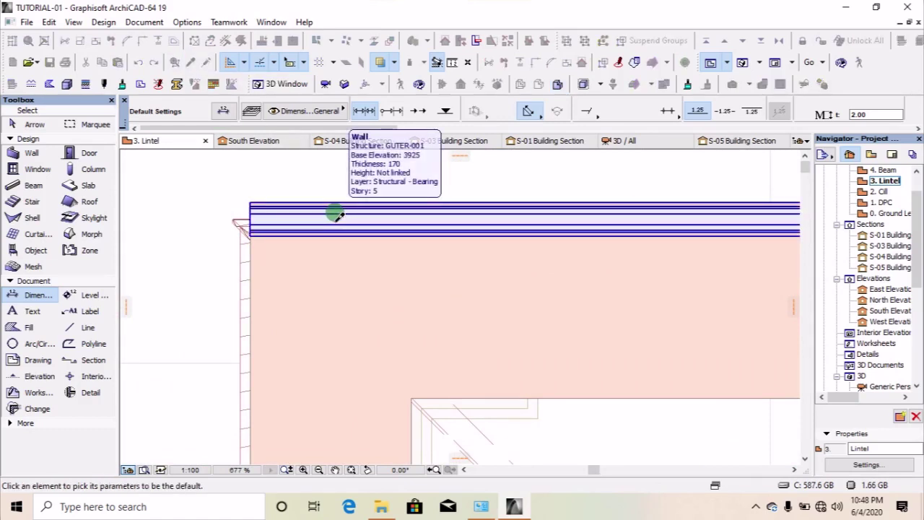
click(335, 214)
scroll(252, 216, down, 5)
- Draw a GUTER-001 gutter wall from the eave corner around to the next corner
scroll(278, 202, up, 5)
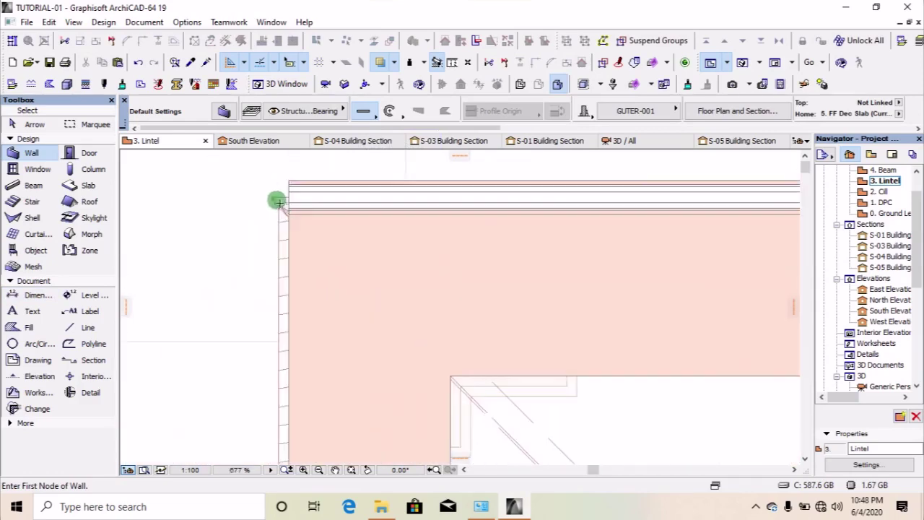
scroll(278, 202, up, 3)
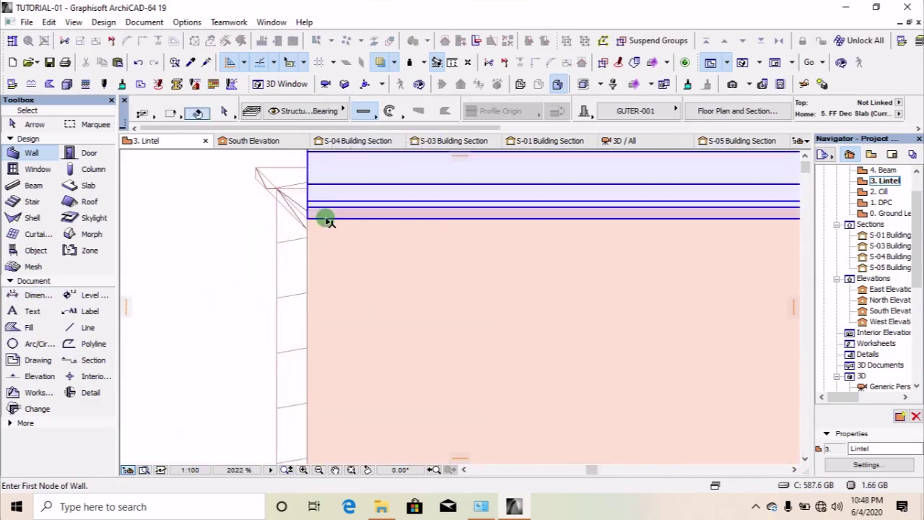
scroll(281, 219, down, 3)
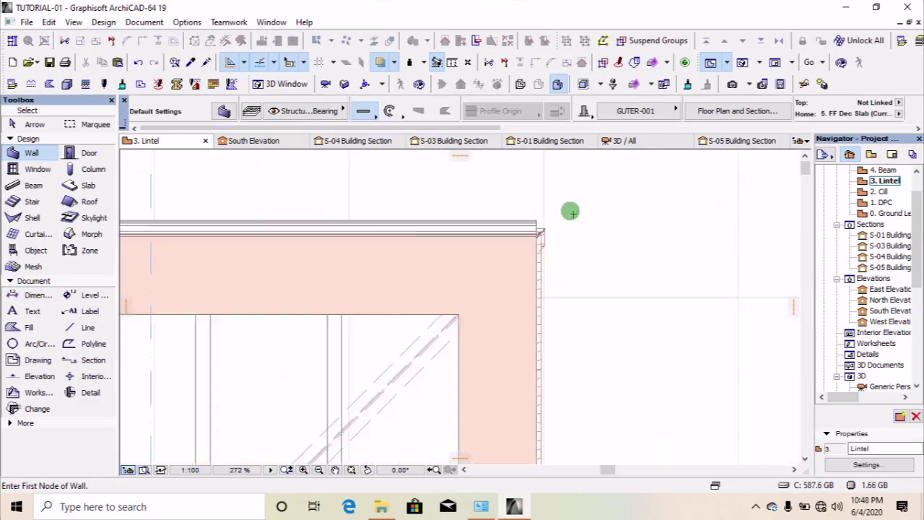
scroll(537, 238, down, 3)
scroll(223, 227, up, 6)
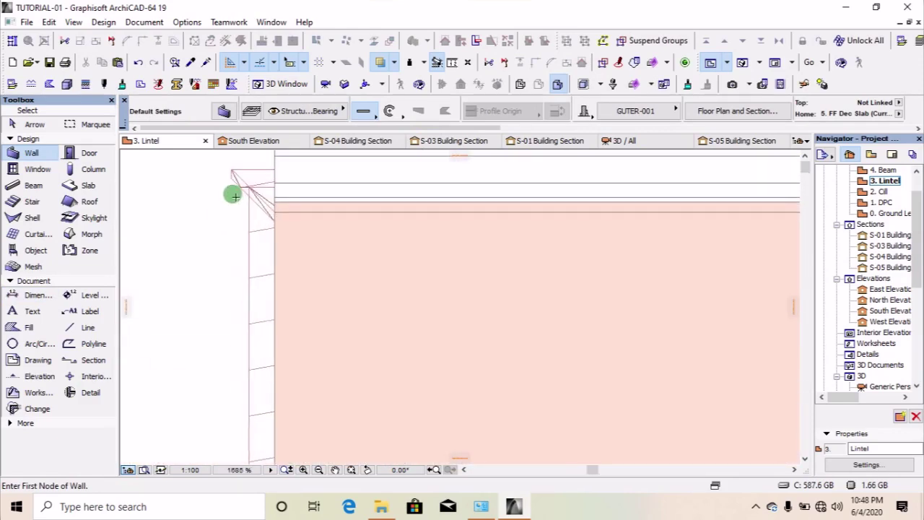
scroll(329, 215, down, 1)
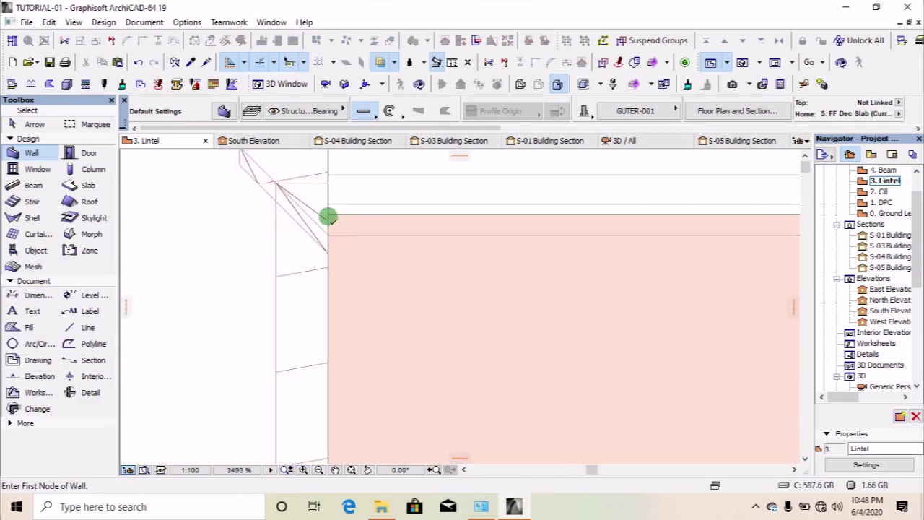
scroll(334, 217, down, 5)
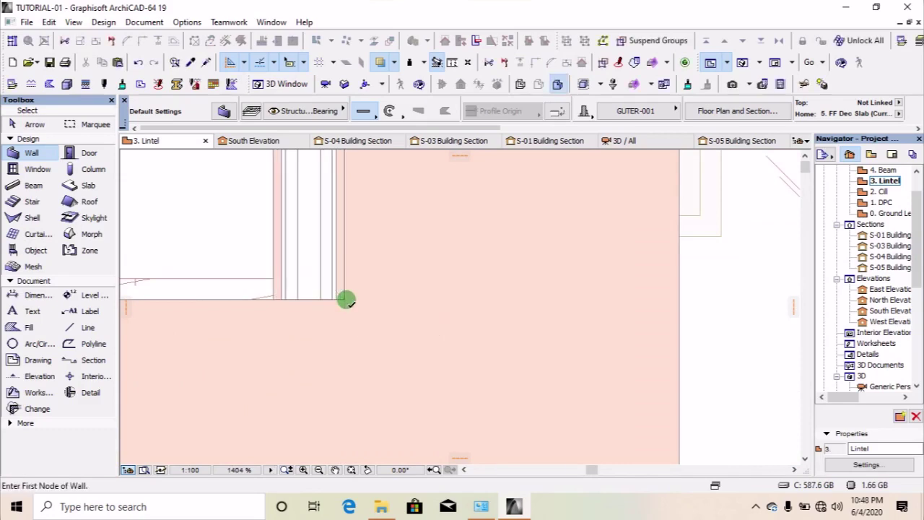
click(346, 299)
scroll(192, 298, down, 11)
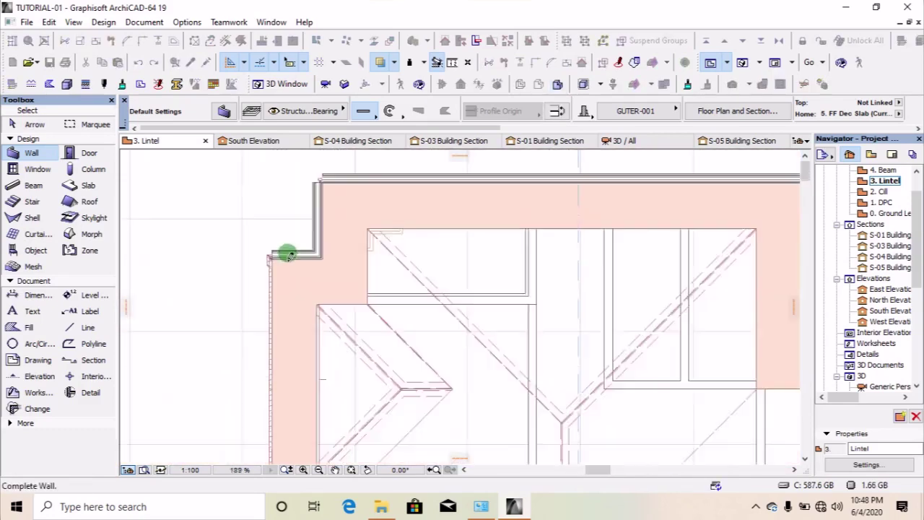
scroll(286, 254, up, 8)
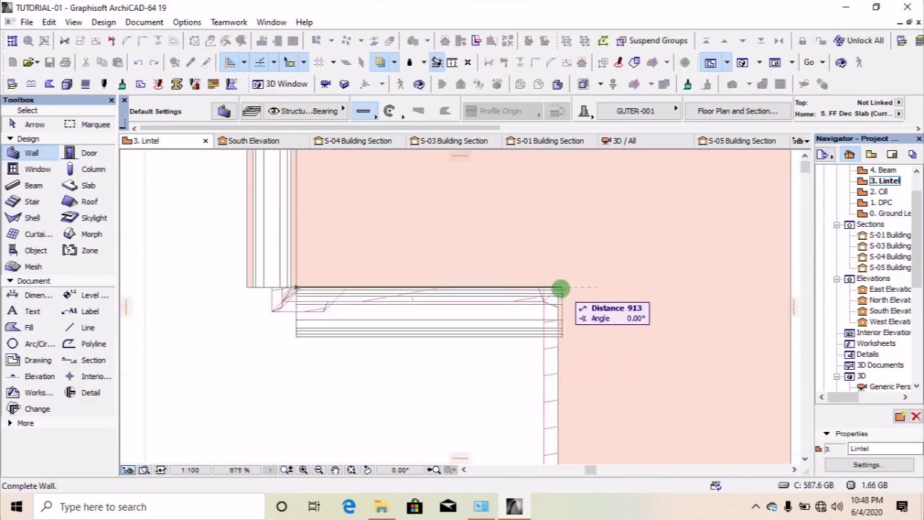
click(559, 289)
scroll(556, 313, up, 2)
double_click(571, 361)
- Add a short gutter wall running left, then one to the eave's far end
click(572, 361)
double_click(258, 361)
click(257, 361)
scroll(341, 232, down, 9)
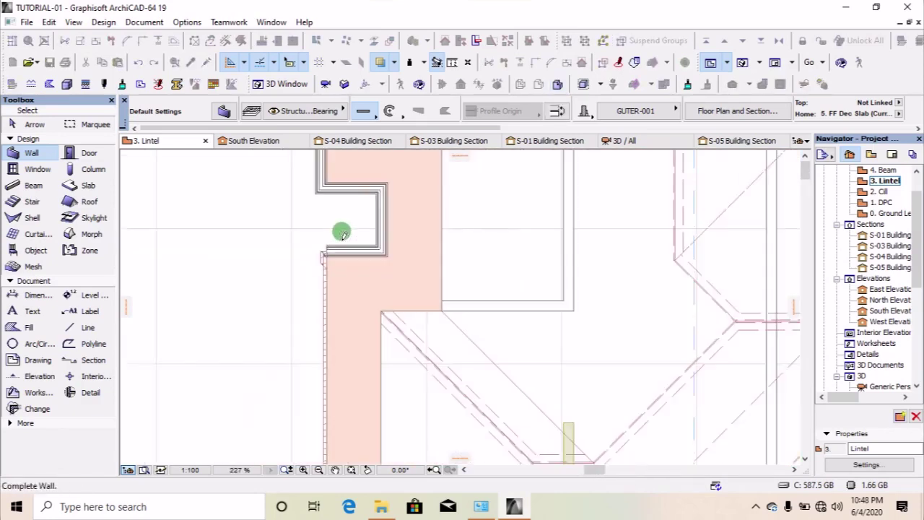
scroll(374, 322, down, 3)
scroll(324, 346, up, 8)
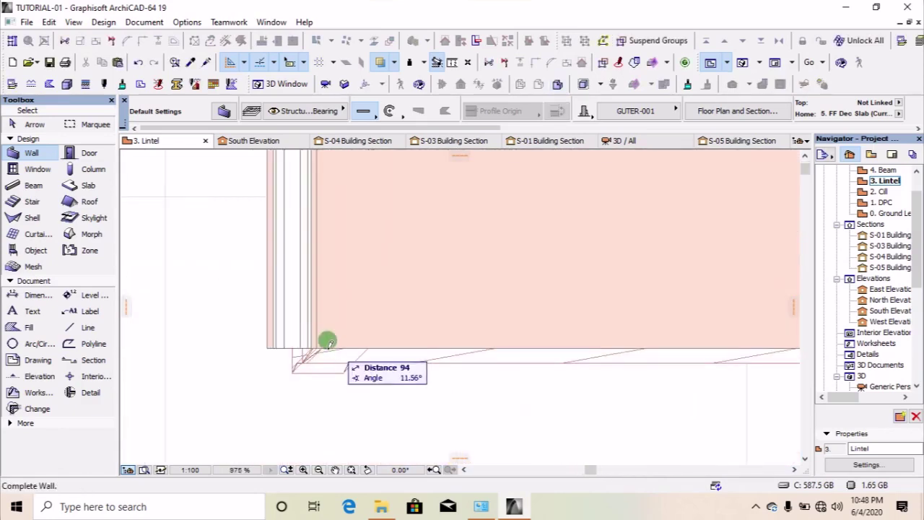
scroll(608, 387, down, 4)
scroll(697, 324, up, 8)
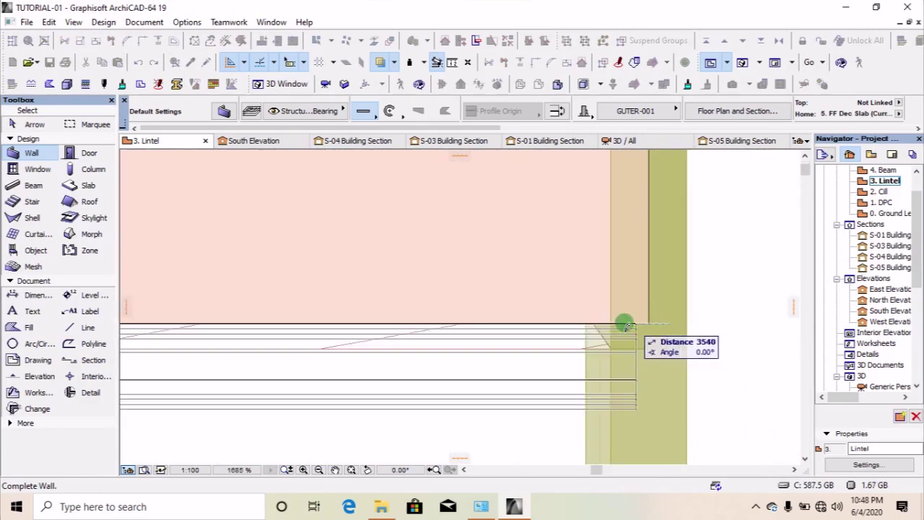
scroll(608, 316, right, 1)
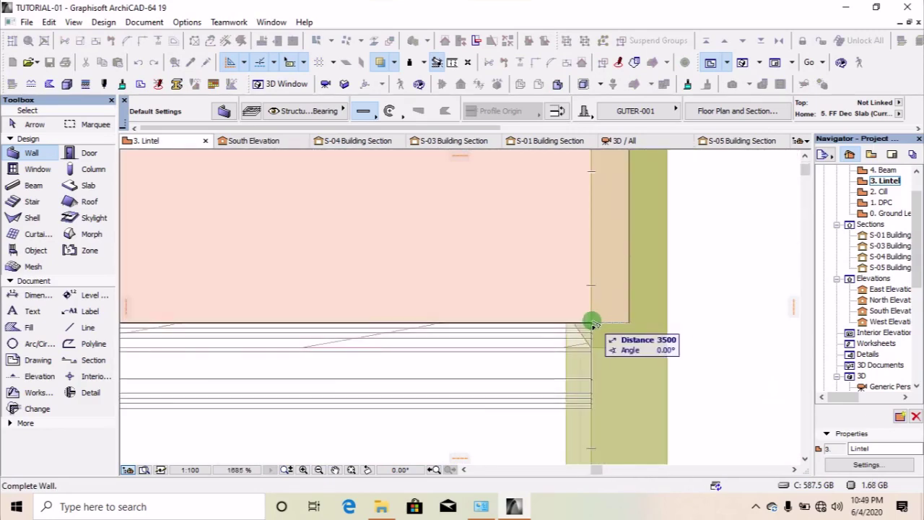
click(592, 326)
- Trace a stepped gutter wall along the next eave, turning at each corner
scroll(563, 330, down, 4)
scroll(450, 363, up, 6)
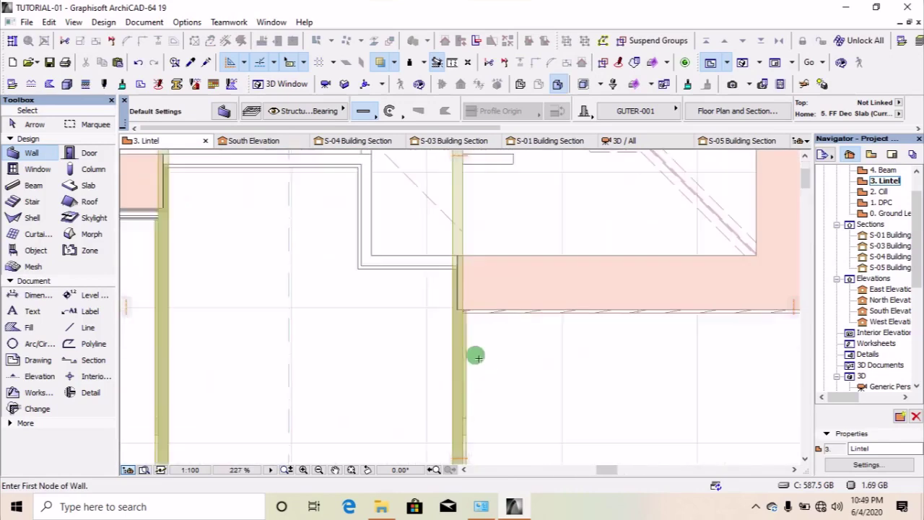
click(477, 298)
scroll(377, 304, down, 4)
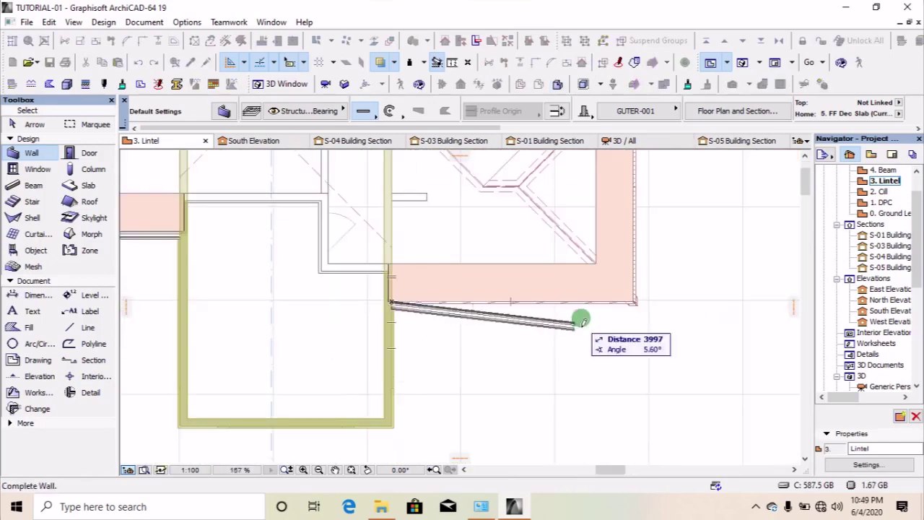
scroll(633, 301, up, 7)
click(575, 308)
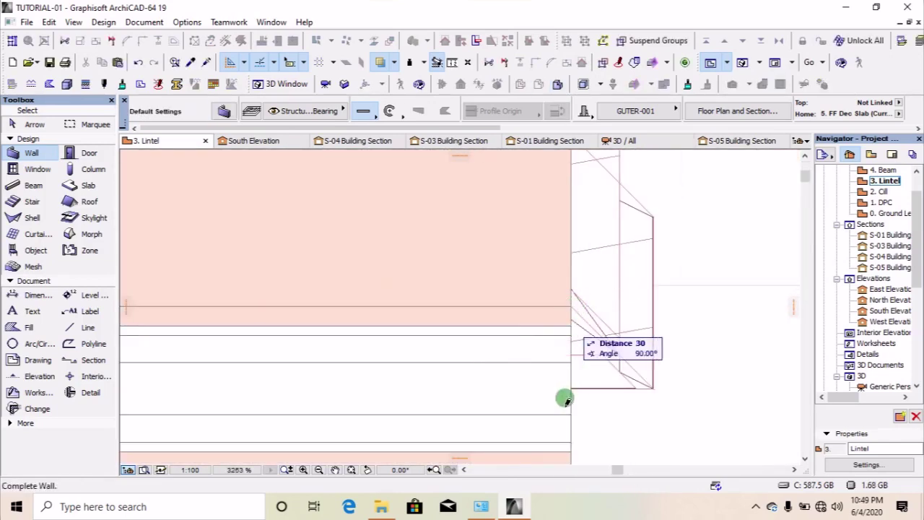
scroll(578, 373, down, 8)
scroll(573, 258, up, 6)
click(570, 281)
click(280, 280)
scroll(349, 322, down, 3)
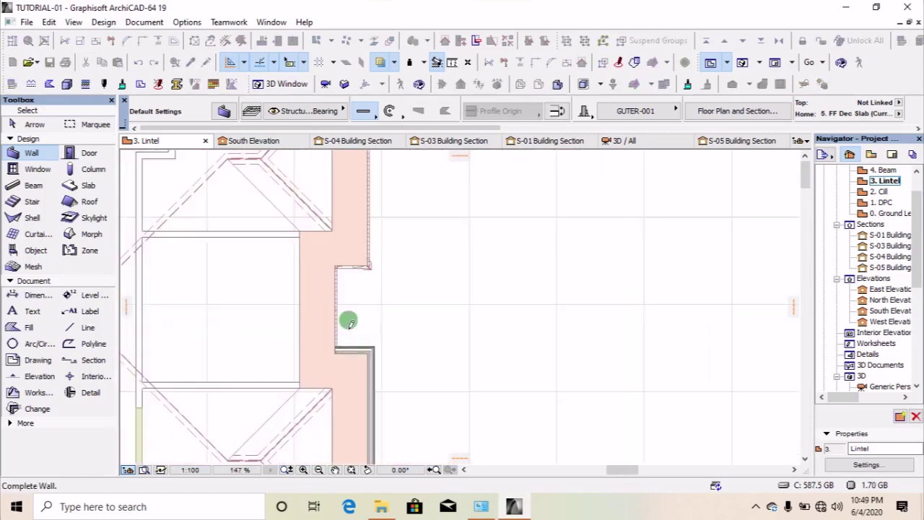
scroll(290, 322, up, 2)
click(303, 320)
click(546, 320)
- Draw the final gutter wall up to the lintel corner and select it
scroll(554, 411, down, 4)
scroll(555, 411, up, 4)
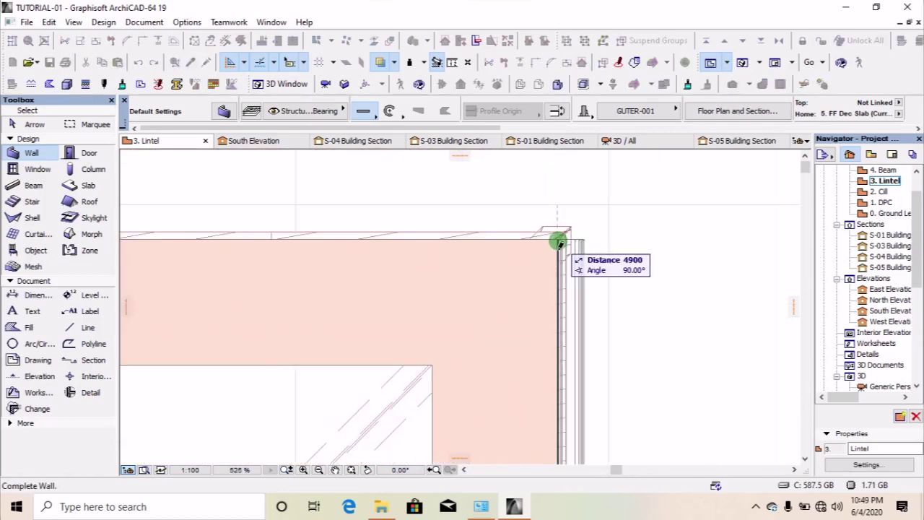
scroll(489, 239, down, 1)
middle_drag(272, 253, 362, 216)
double_click(279, 291)
click(366, 181)
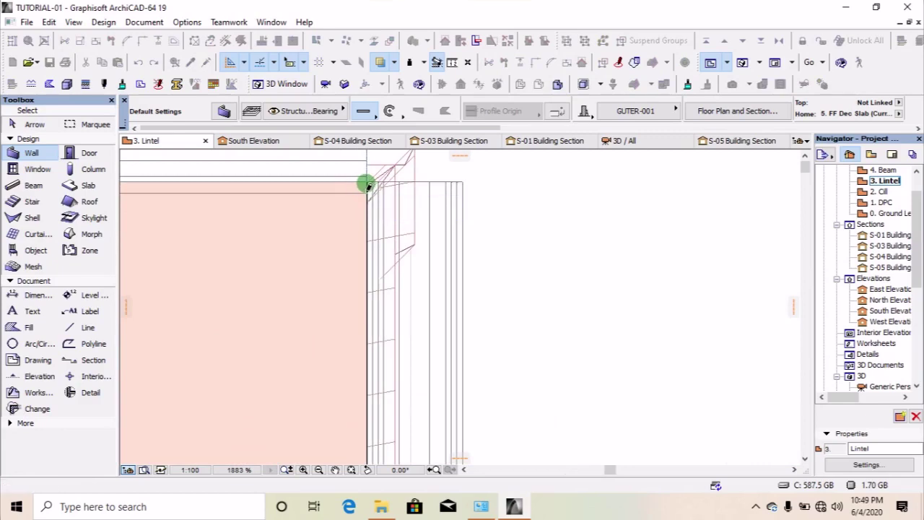
scroll(390, 217, up, 3)
shift+click(427, 231)
- Join the left vertical gutter wall and the horizontal gutter wall cleanly at the corner
shift+click(386, 189)
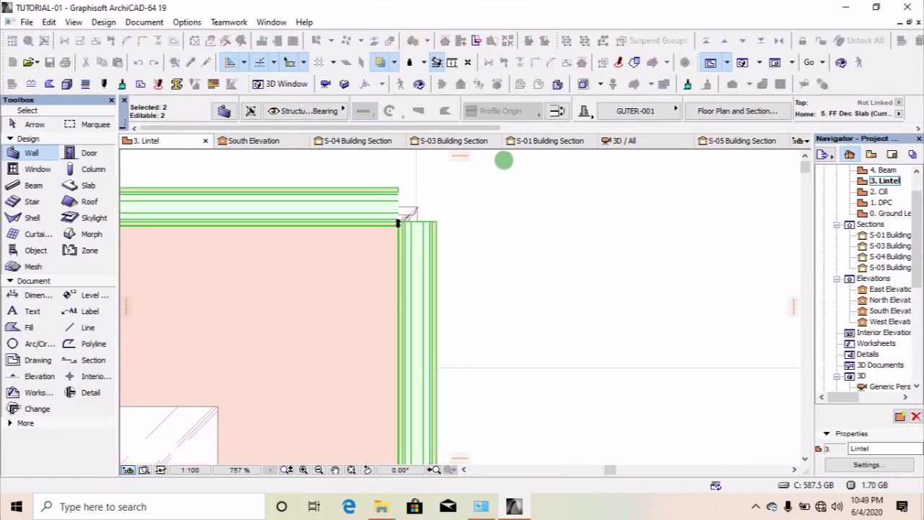
scroll(482, 213, down, 1)
scroll(238, 202, down, 3)
scroll(221, 192, up, 4)
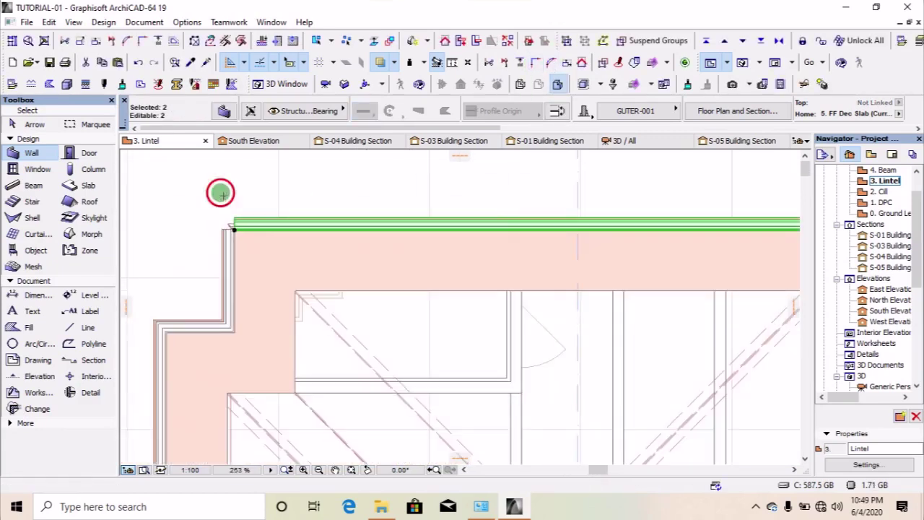
key(Escape)
shift+click(227, 239)
shift+click(275, 213)
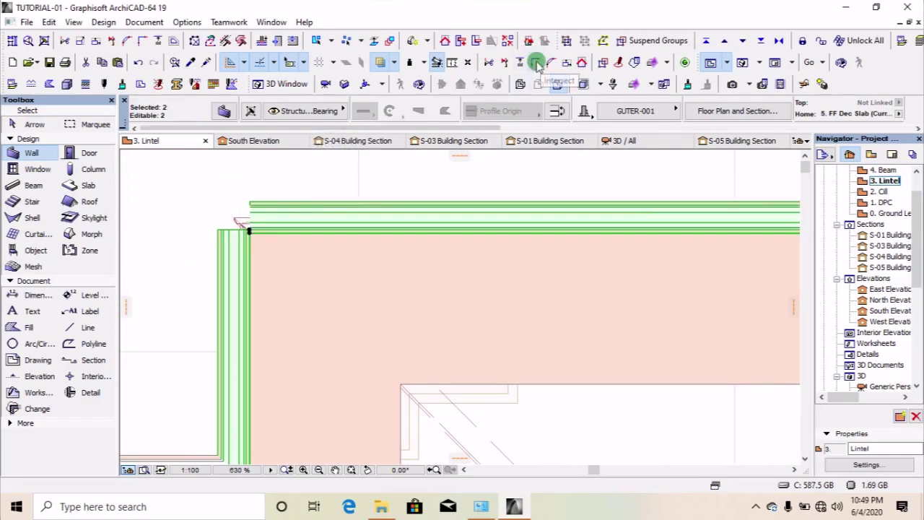
scroll(325, 192, down, 6)
key(Escape)
- Switch to the 3D view to check the green gutters along the hipped roof eaves
scroll(527, 238, down, 2)
scroll(479, 298, up, 5)
scroll(476, 316, down, 2)
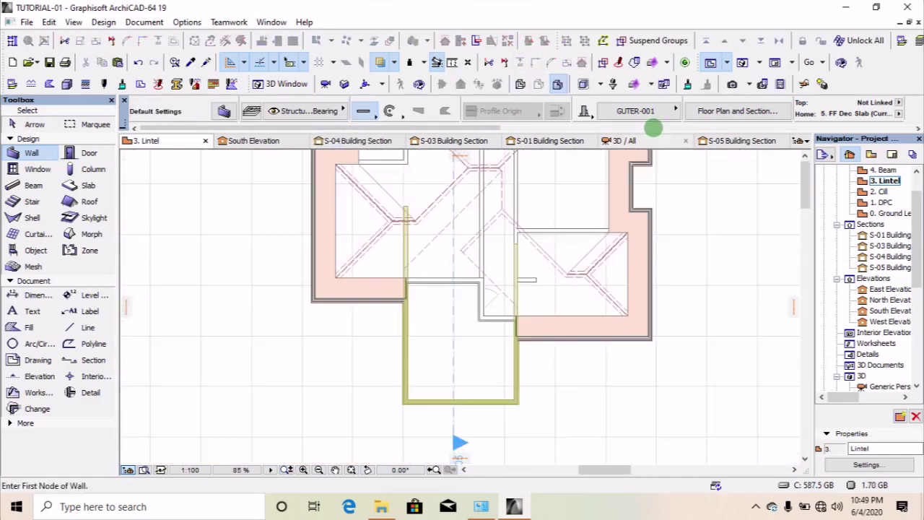
click(741, 64)
shift+middle_drag(553, 264, 527, 354)
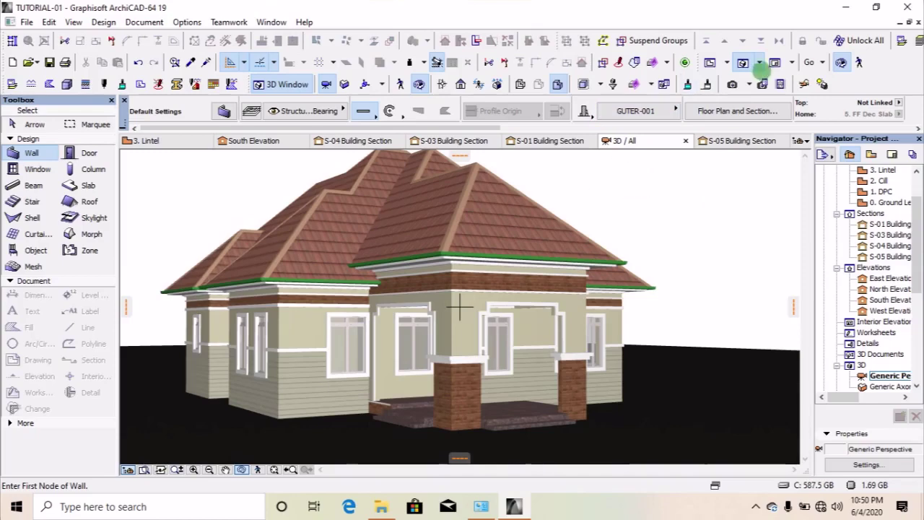
shift+middle_drag(600, 294, 239, 308)
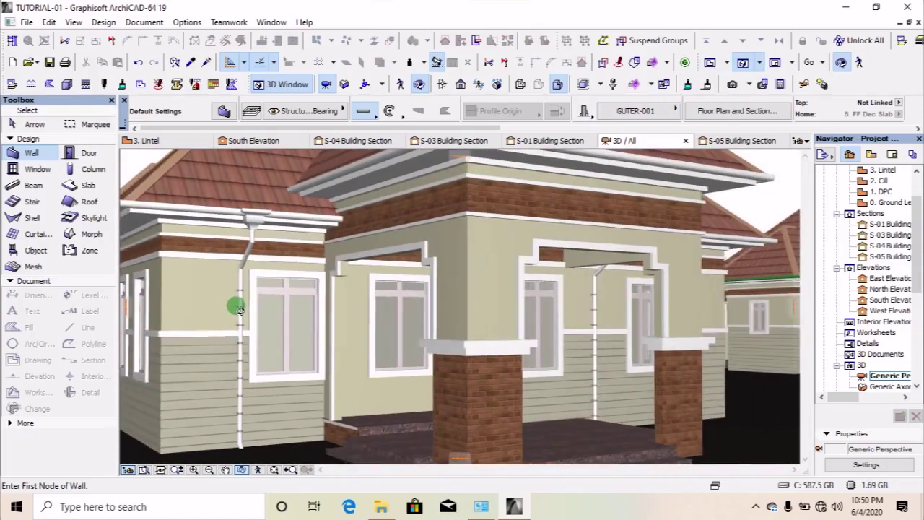
shift+middle_drag(247, 365, 266, 336)
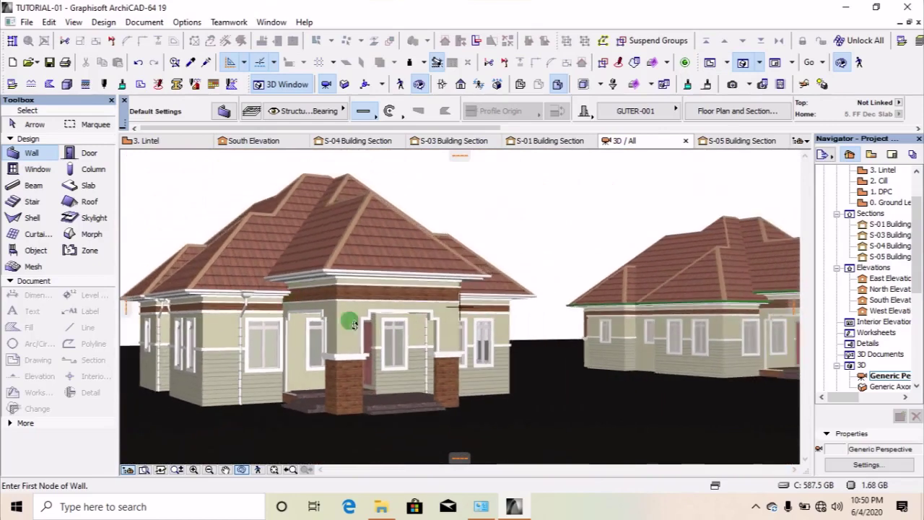
shift+middle_drag(765, 337, 753, 152)
click(711, 62)
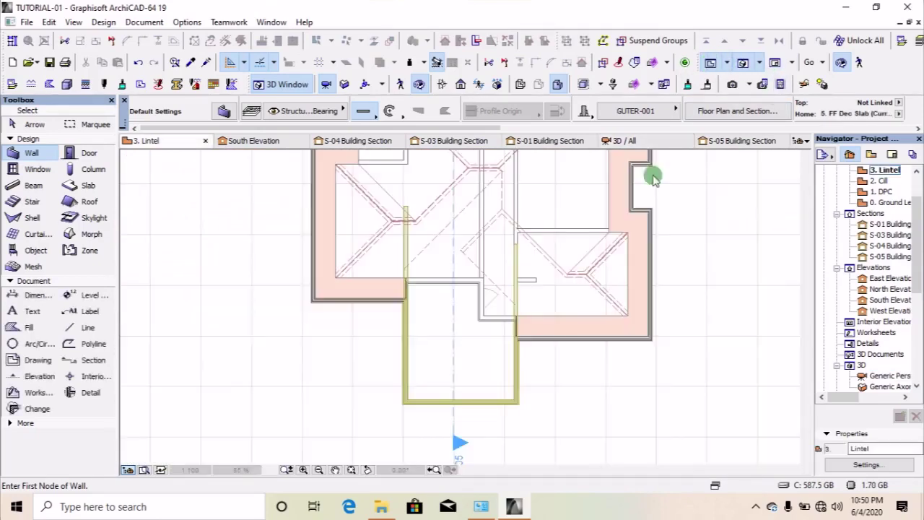
scroll(180, 225, down, 5)
scroll(301, 303, up, 4)
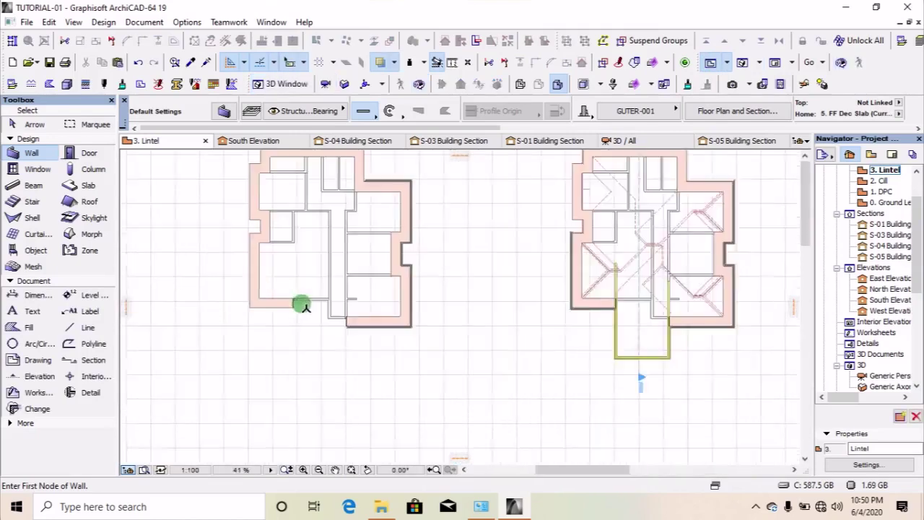
scroll(305, 318, up, 4)
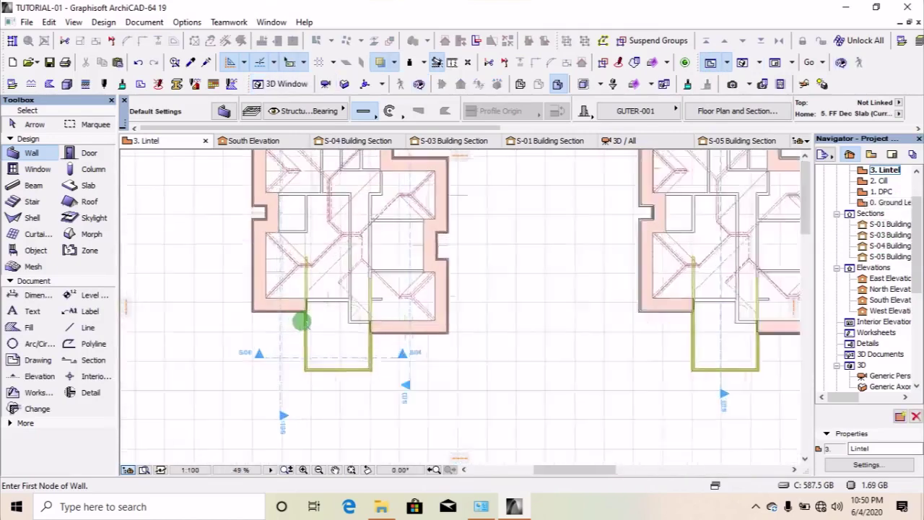